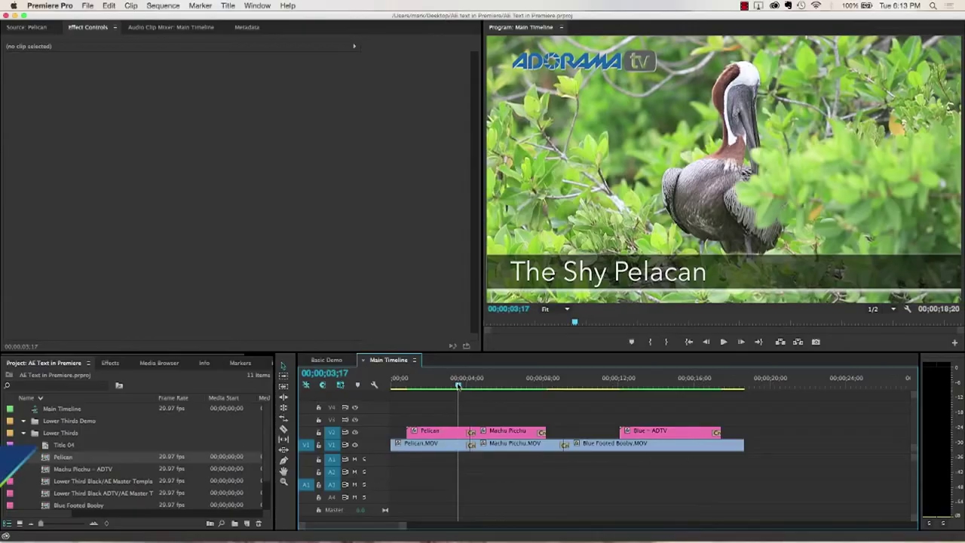
- Review the pelican and Machu Picchu titles animating in the full-screen program preview
{"action": "left_click_drag", "start_coordinate": [457, 386], "coordinate": [407, 387]}
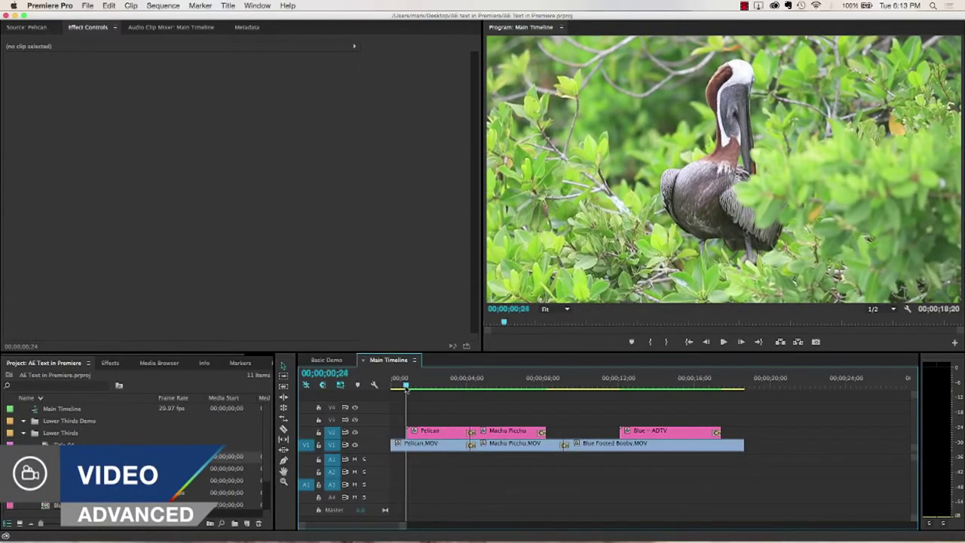
{"action": "key", "text": "grave"}
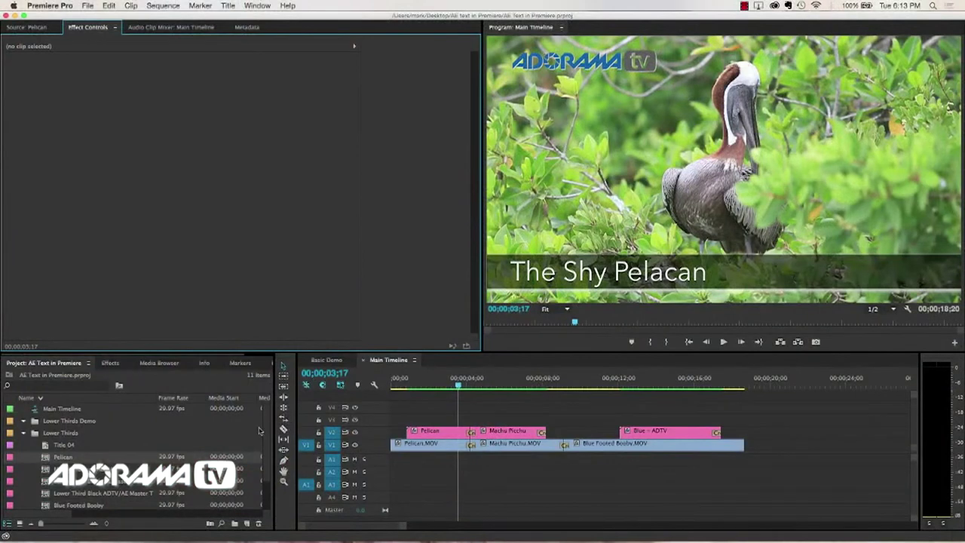
{"action": "left_click", "coordinate": [247, 523]}
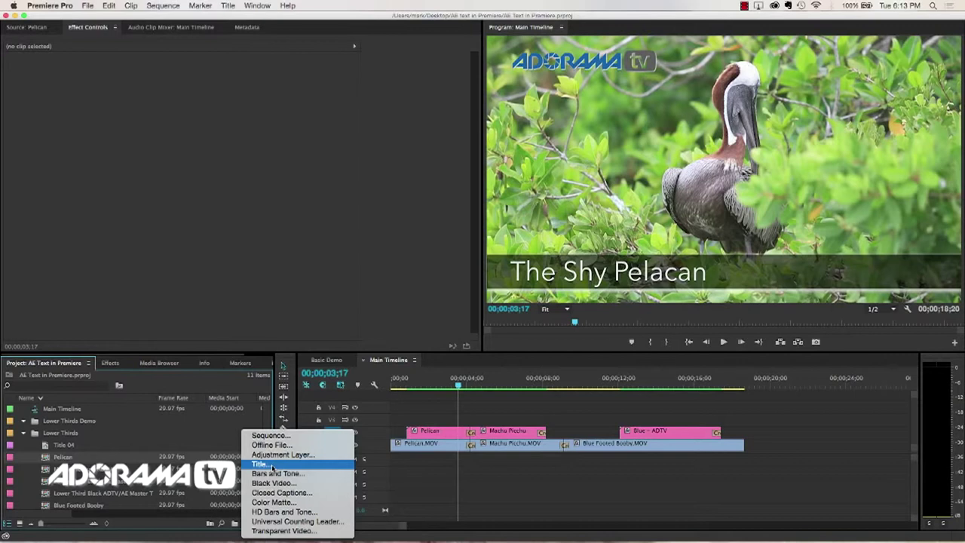
{"action": "left_click", "coordinate": [409, 281]}
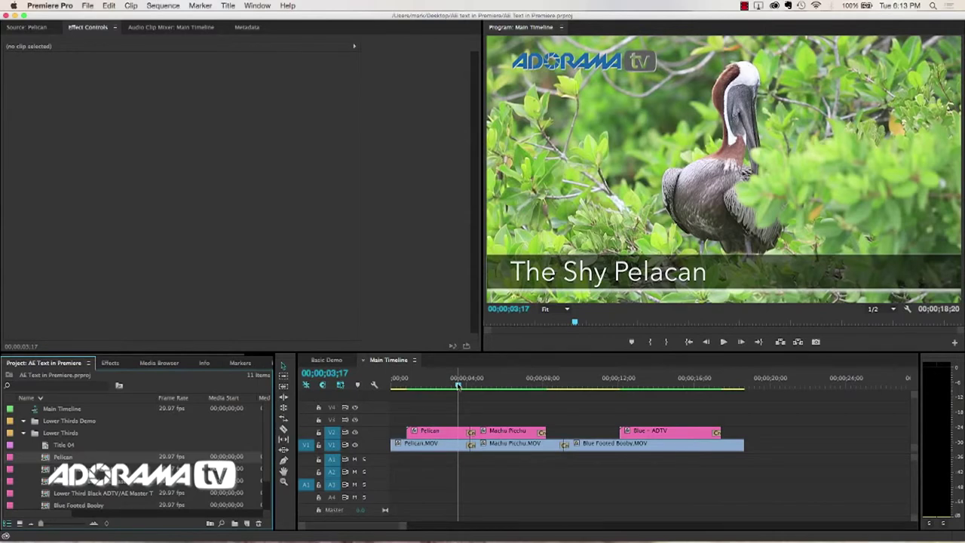
{"action": "left_click_drag", "start_coordinate": [458, 385], "coordinate": [406, 387]}
{"action": "left_click", "coordinate": [571, 220]}
{"action": "key", "text": "grave"}
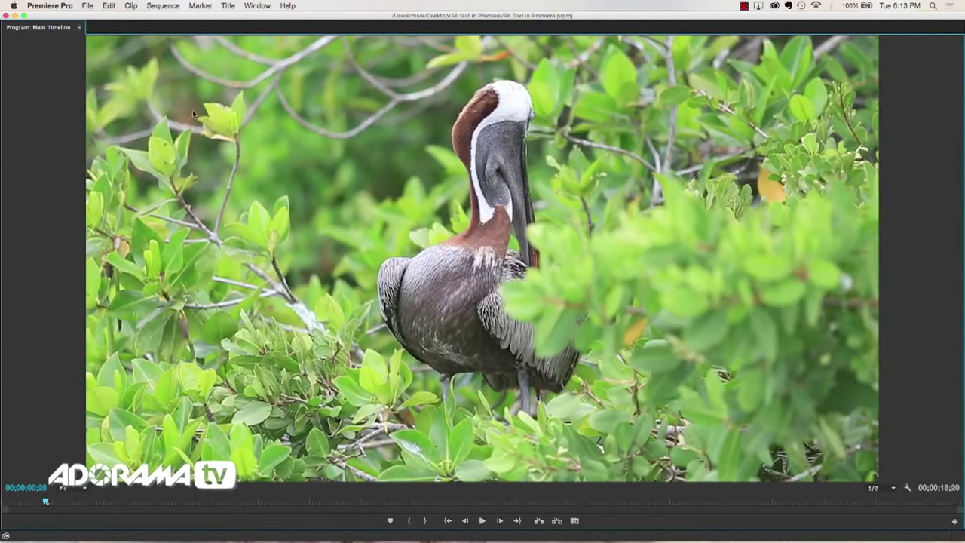
{"action": "left_click_drag", "start_coordinate": [47, 501], "coordinate": [707, 500]}
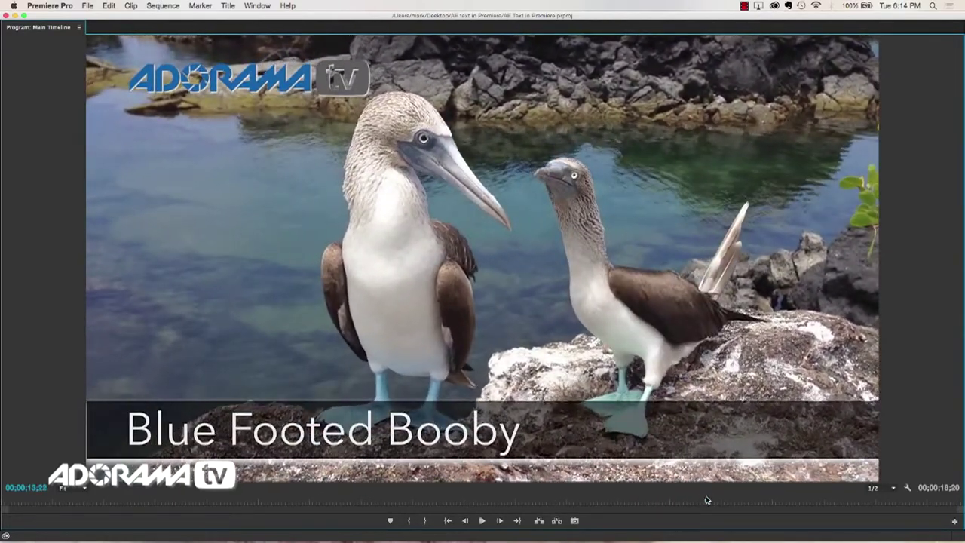
{"action": "key", "text": "grave"}
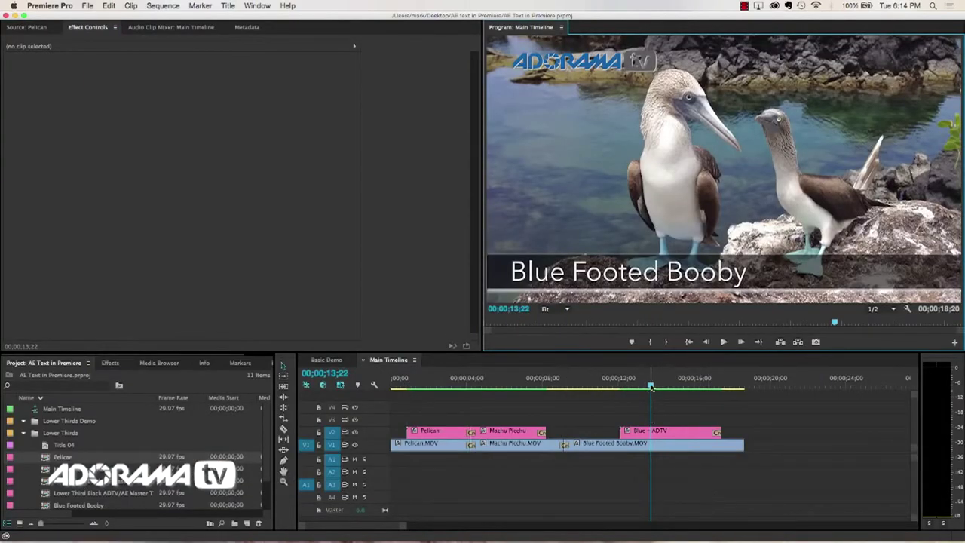
{"action": "left_click", "coordinate": [508, 383]}
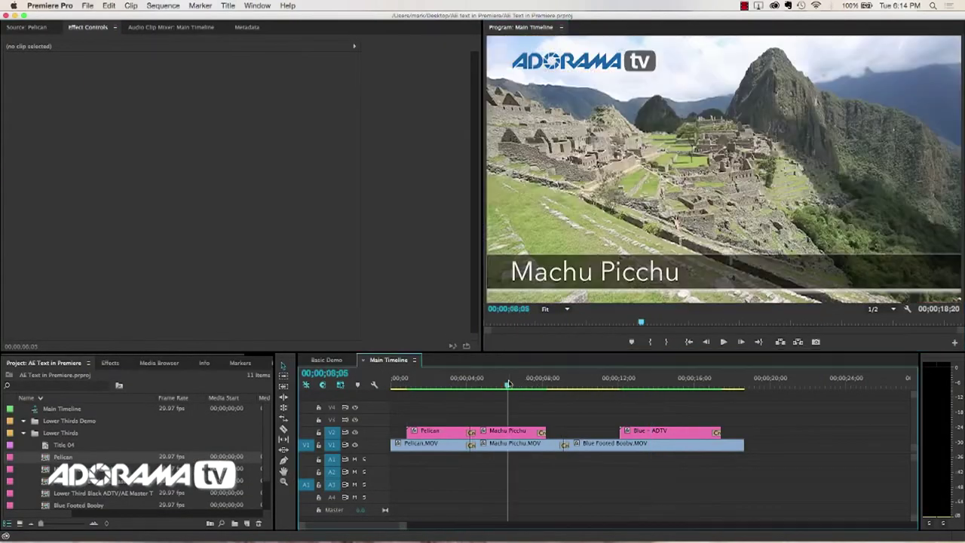
{"action": "left_click", "coordinate": [448, 383]}
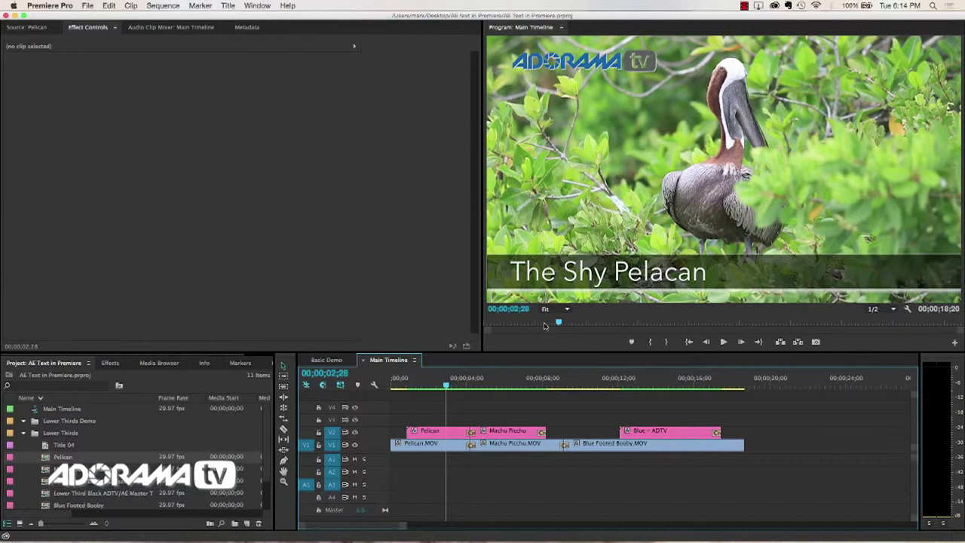
- Fix the Pelican title text from 'The Shy Pelacan' to 'The Shy Pelican' and replay it
{"action": "double_click", "coordinate": [47, 458]}
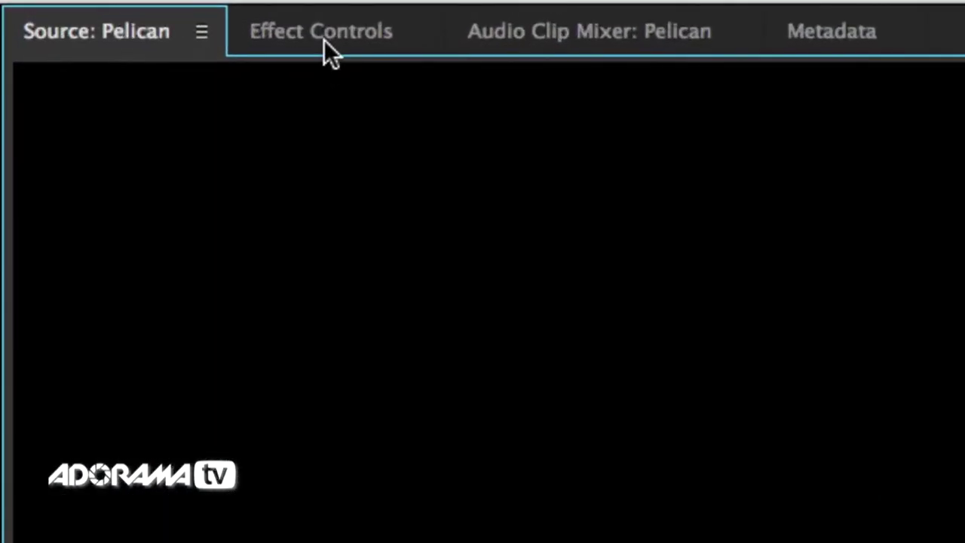
{"action": "left_click", "coordinate": [311, 37]}
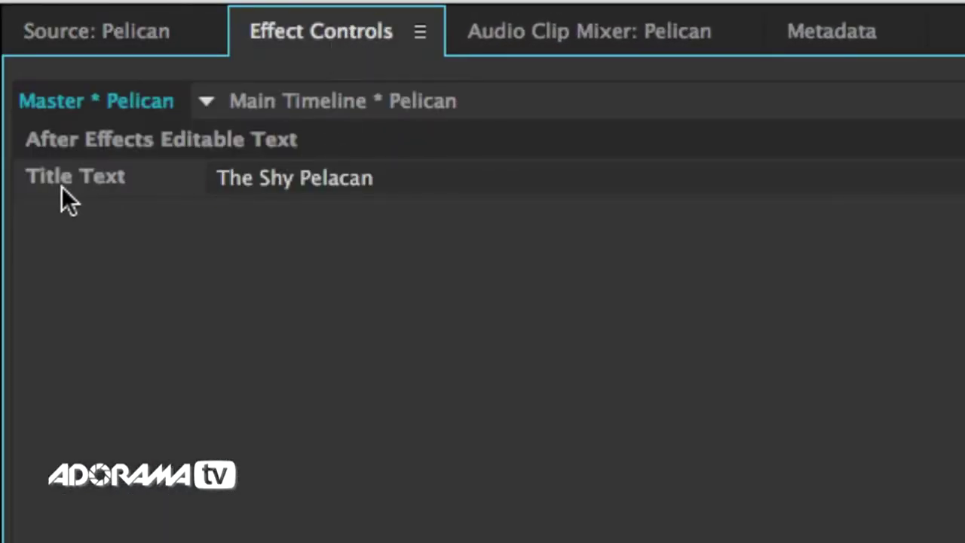
{"action": "left_click", "coordinate": [406, 175]}
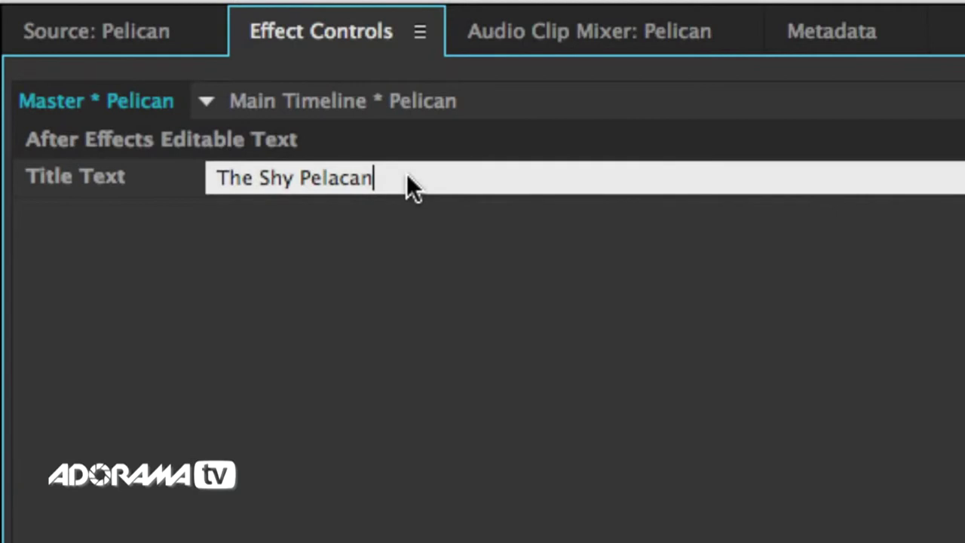
{"action": "key", "text": "Left"}
{"action": "key", "text": "Left"}
{"action": "key", "text": "Left"}
{"action": "key", "text": "BackSpace"}
{"action": "type", "text": "i"}
{"action": "key", "text": "Return"}
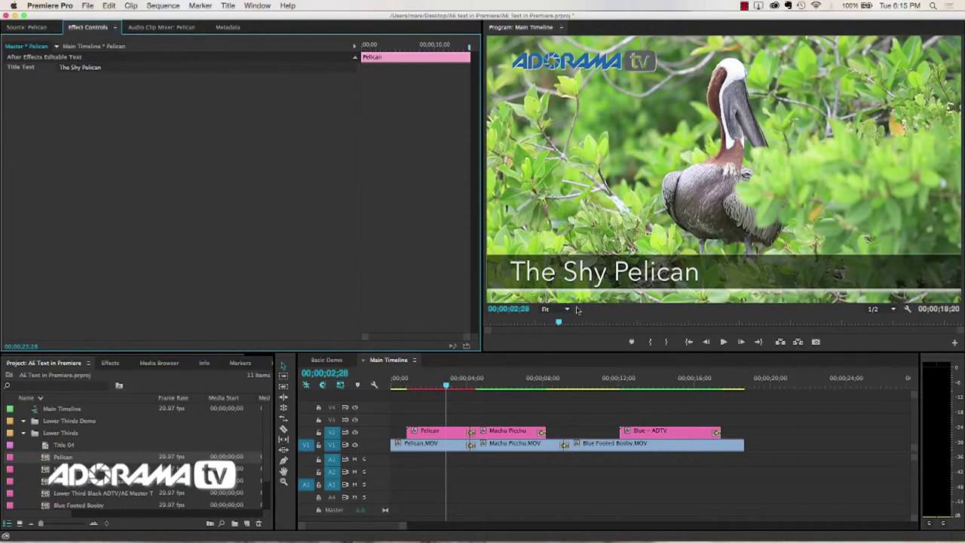
{"action": "left_click_drag", "start_coordinate": [447, 375], "coordinate": [650, 403]}
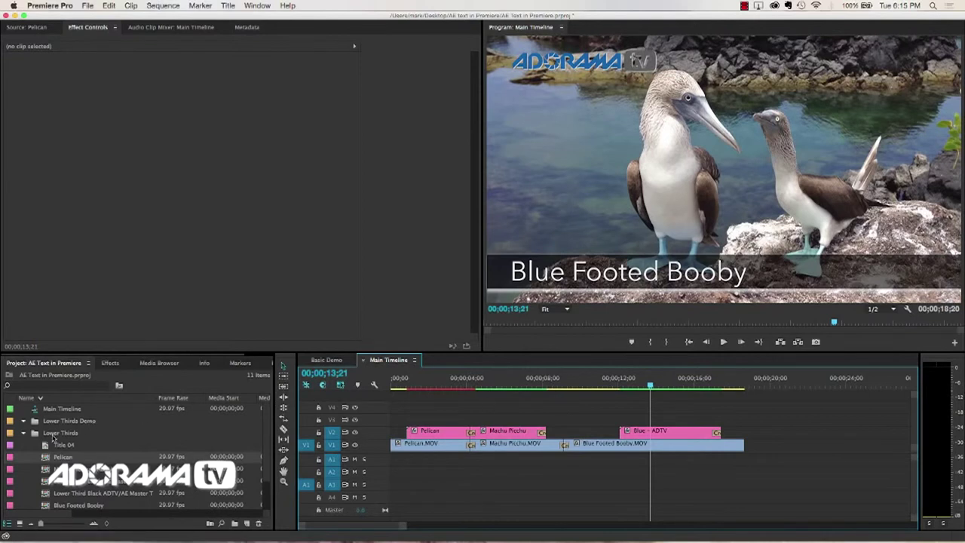
- Place Coati.mp4 on V1 after Blue Footed Booby.MOV, scrub through it, then reopen Lower Thirds
{"action": "left_click", "coordinate": [24, 433]}
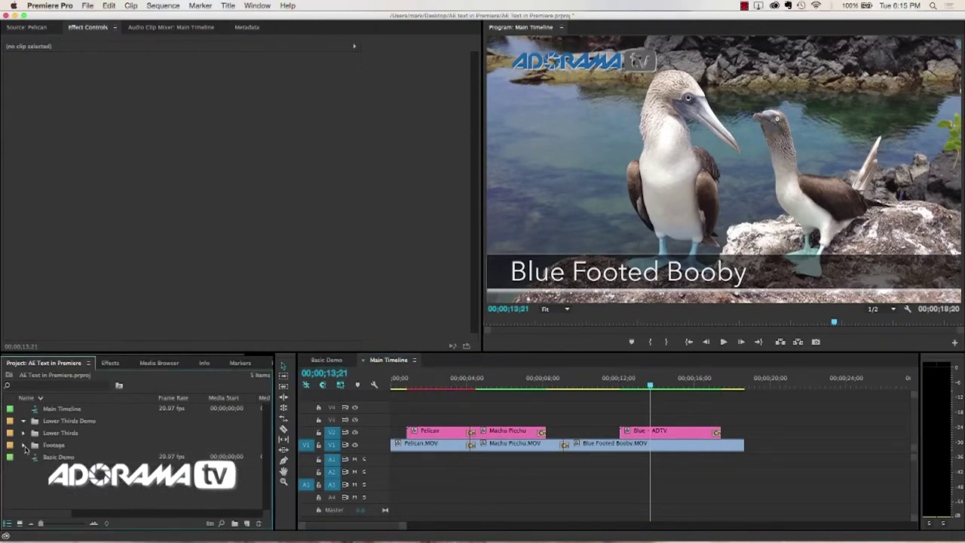
{"action": "left_click", "coordinate": [23, 445]}
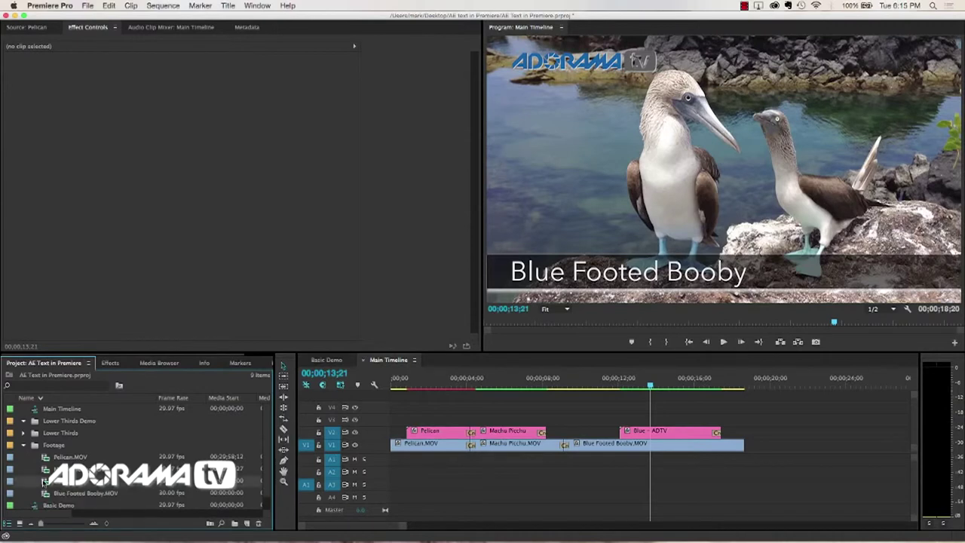
{"action": "left_click_drag", "start_coordinate": [44, 480], "coordinate": [754, 445]}
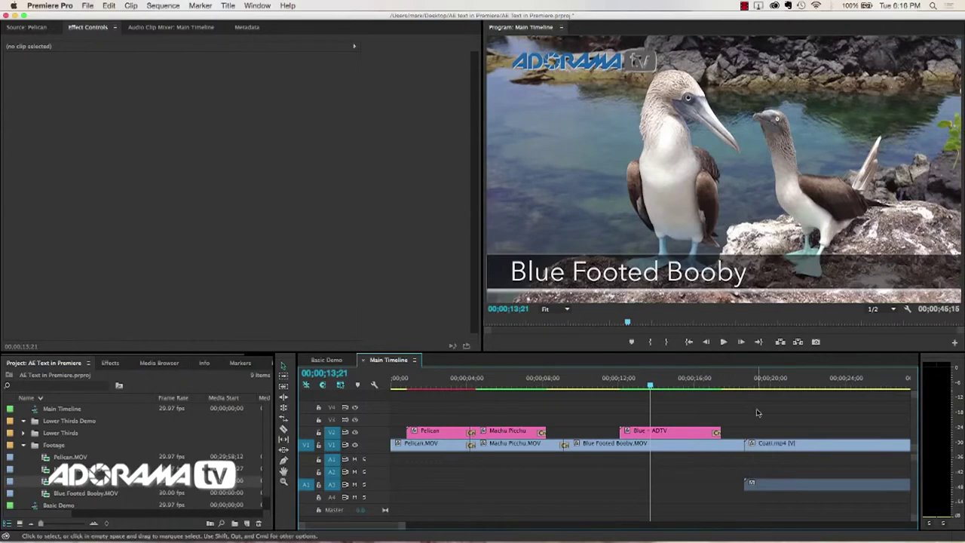
{"action": "left_click", "coordinate": [758, 377]}
{"action": "left_click_drag", "start_coordinate": [758, 386], "coordinate": [813, 381]}
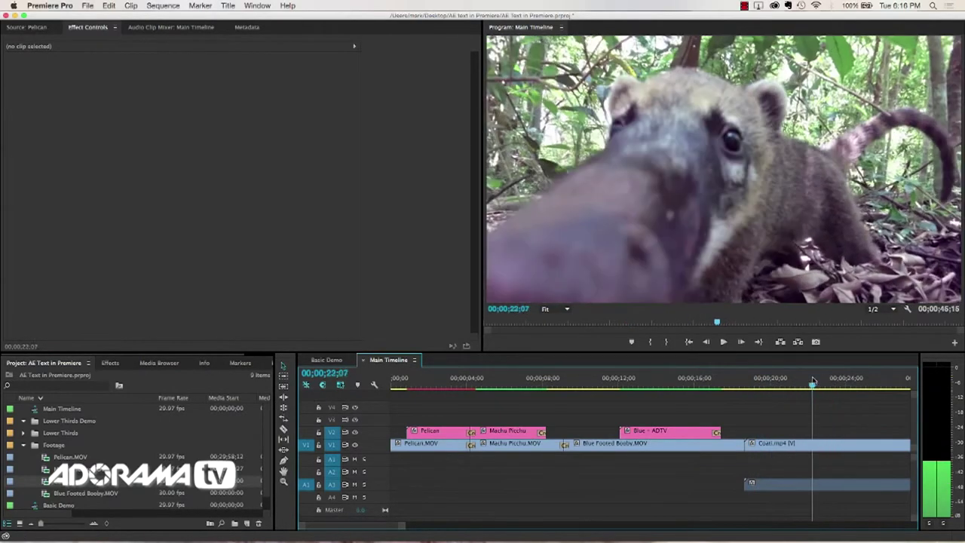
{"action": "scroll", "coordinate": [715, 408], "scroll_direction": "down", "scroll_amount": 5}
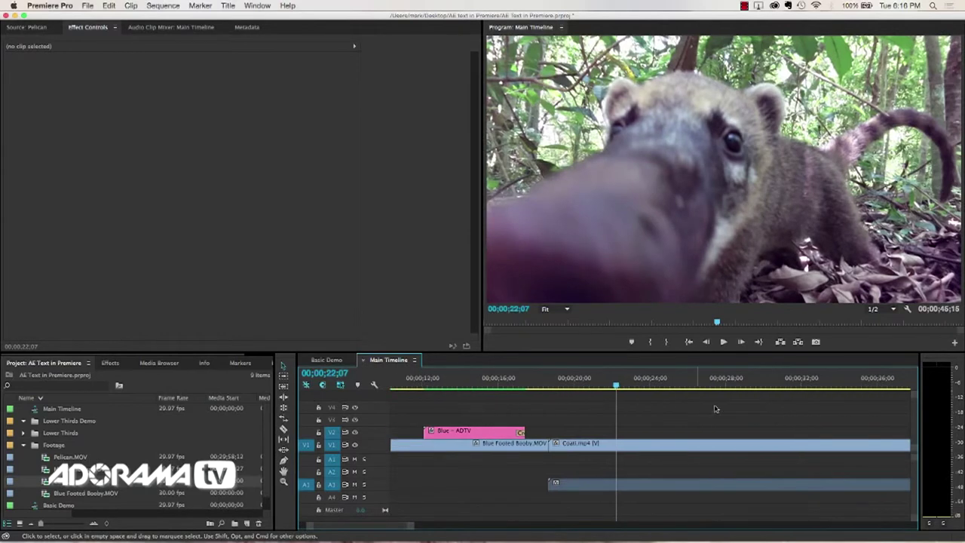
{"action": "left_click_drag", "start_coordinate": [616, 385], "coordinate": [676, 386]}
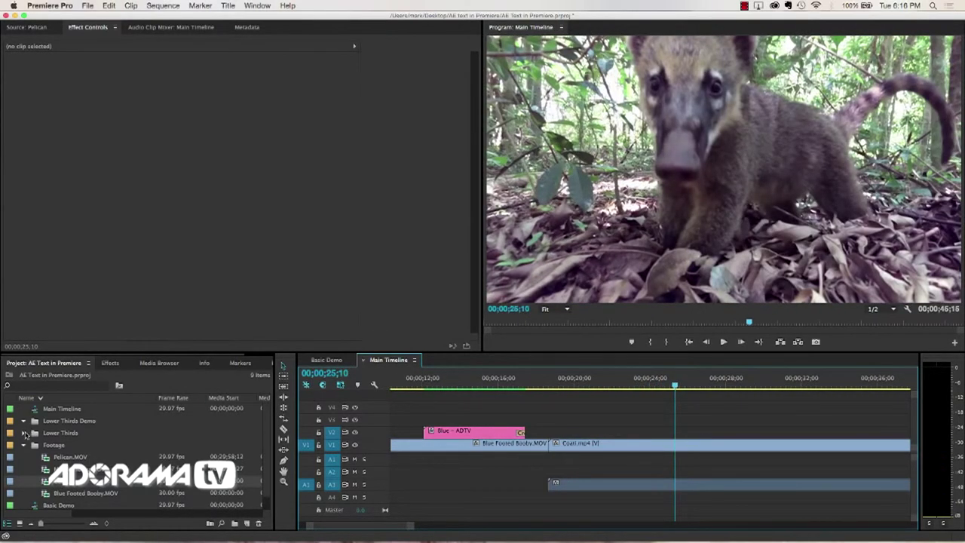
{"action": "left_click", "coordinate": [24, 433]}
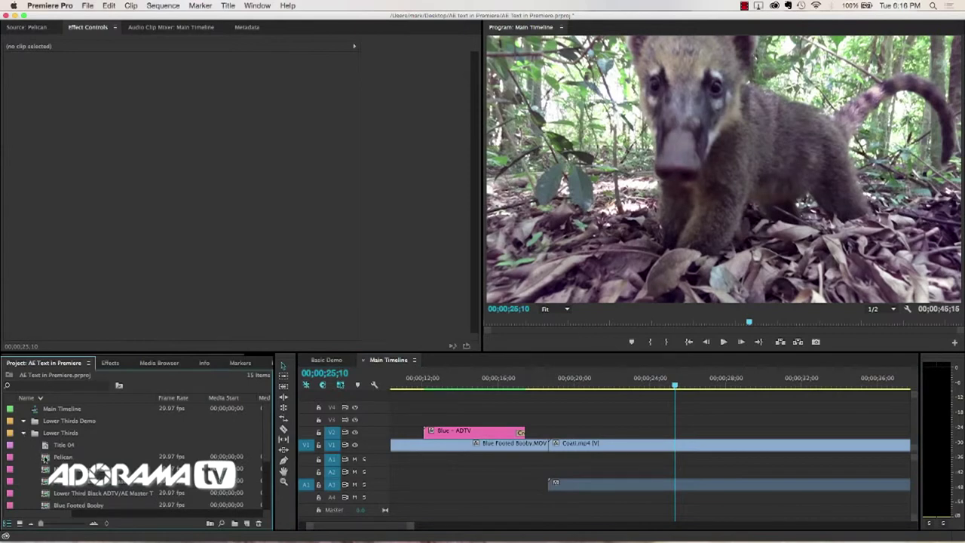
{"action": "right_click", "coordinate": [45, 458]}
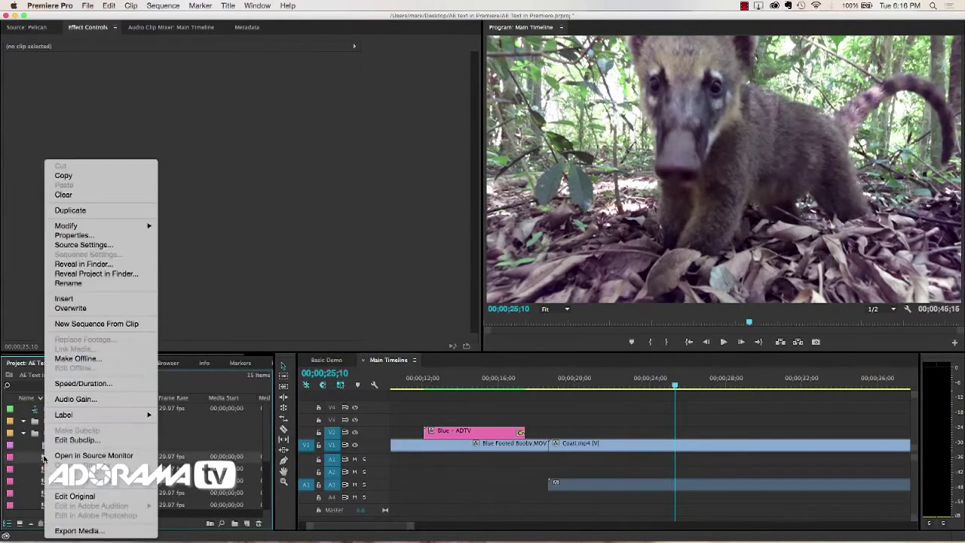
- Duplicate the Pelican title and change the copy's Title Text to 'The Coati'
{"action": "left_click", "coordinate": [90, 211]}
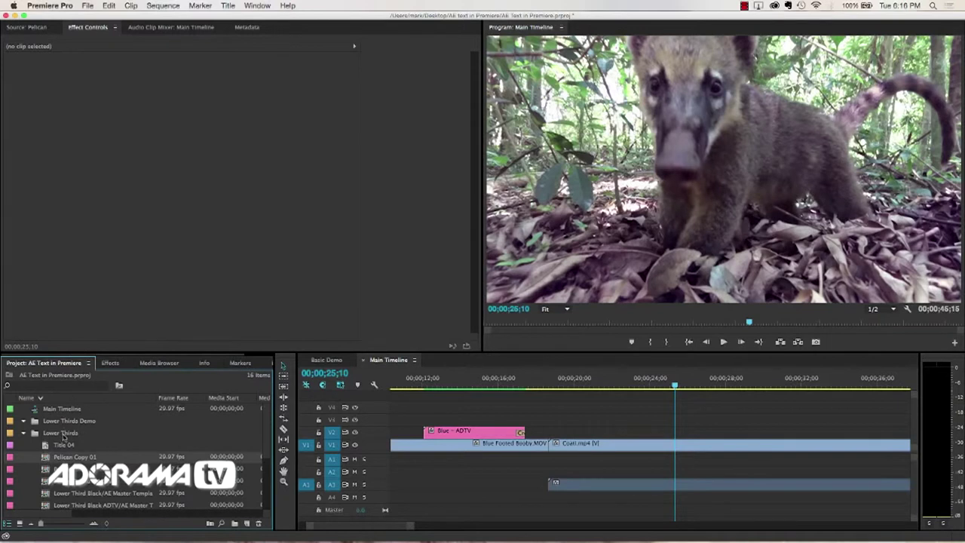
{"action": "double_click", "coordinate": [48, 455]}
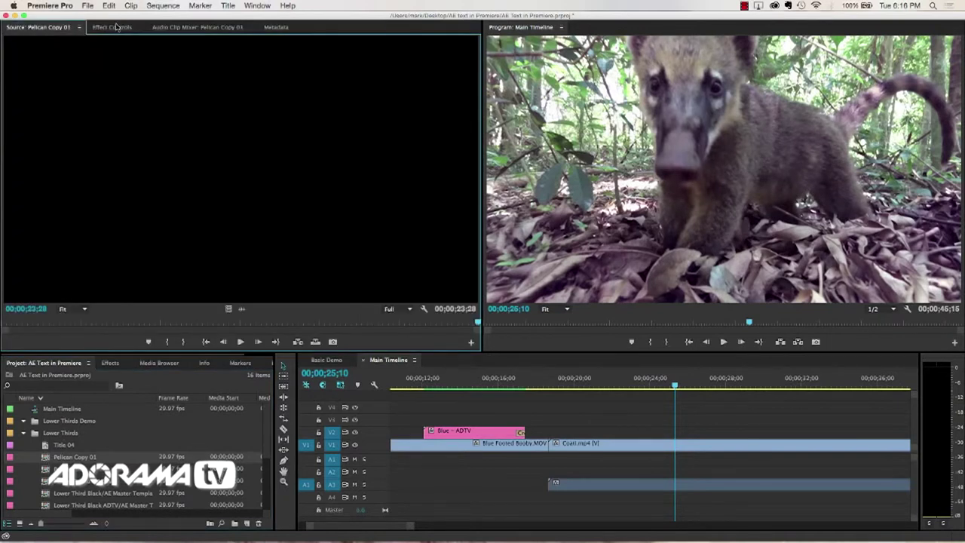
{"action": "left_click", "coordinate": [115, 27]}
{"action": "left_click", "coordinate": [108, 70]}
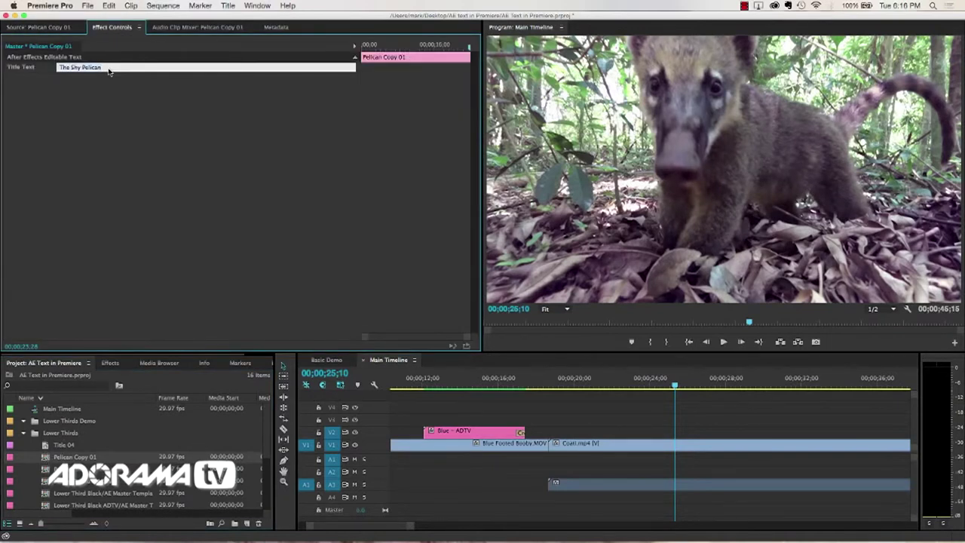
{"action": "type", "text": "The Coati"}
{"action": "key", "text": "Return"}
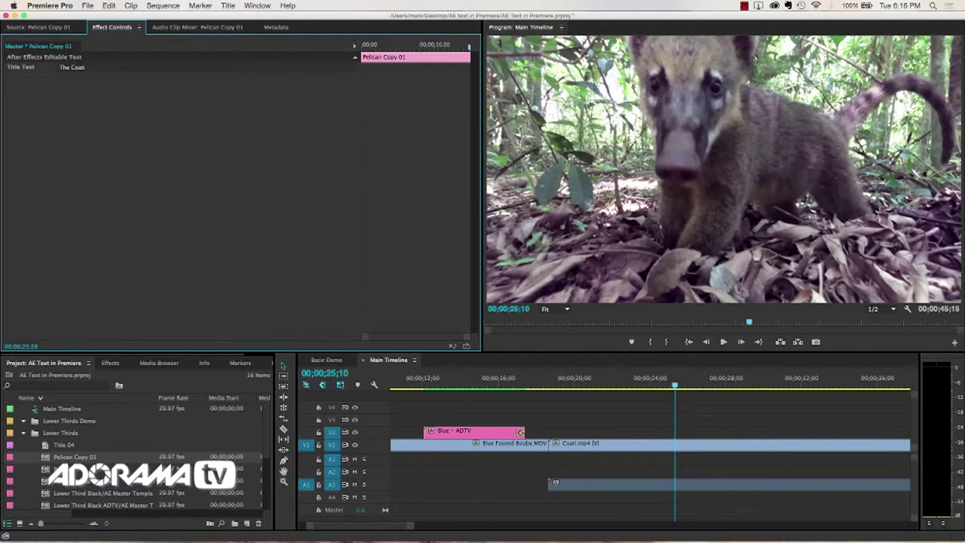
- Place Pelican Copy 01 on V2 above the Coati clip
{"action": "left_click", "coordinate": [59, 30]}
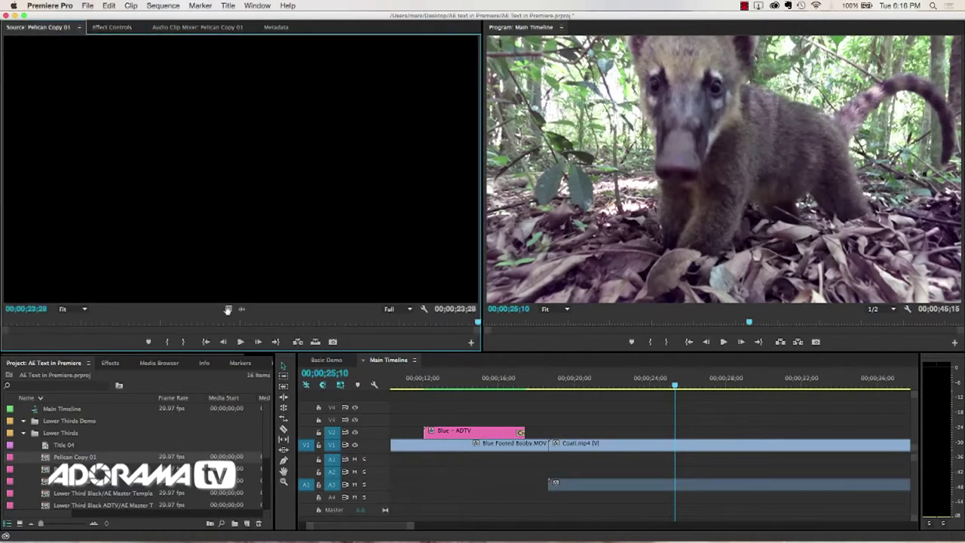
{"action": "left_click_drag", "start_coordinate": [328, 319], "coordinate": [609, 431]}
{"action": "left_click_drag", "start_coordinate": [624, 388], "coordinate": [645, 385]}
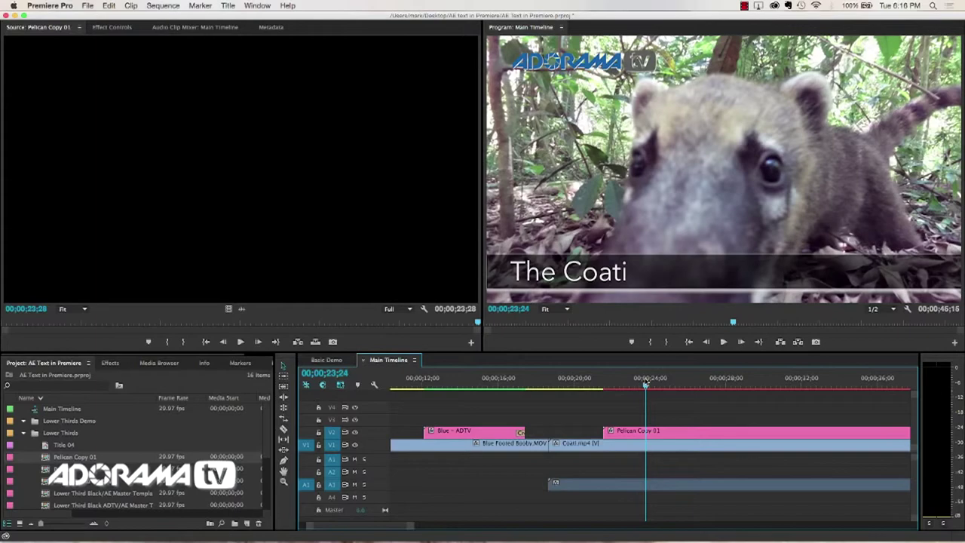
- Delete the Coati title, clip and audio from the timeline and save the project
{"action": "mouse_move", "coordinate": [646, 385]}
{"action": "left_mouse_down"}
{"action": "mouse_move", "coordinate": [608, 386]}
{"action": "mouse_move", "coordinate": [651, 387]}
{"action": "left_mouse_up"}
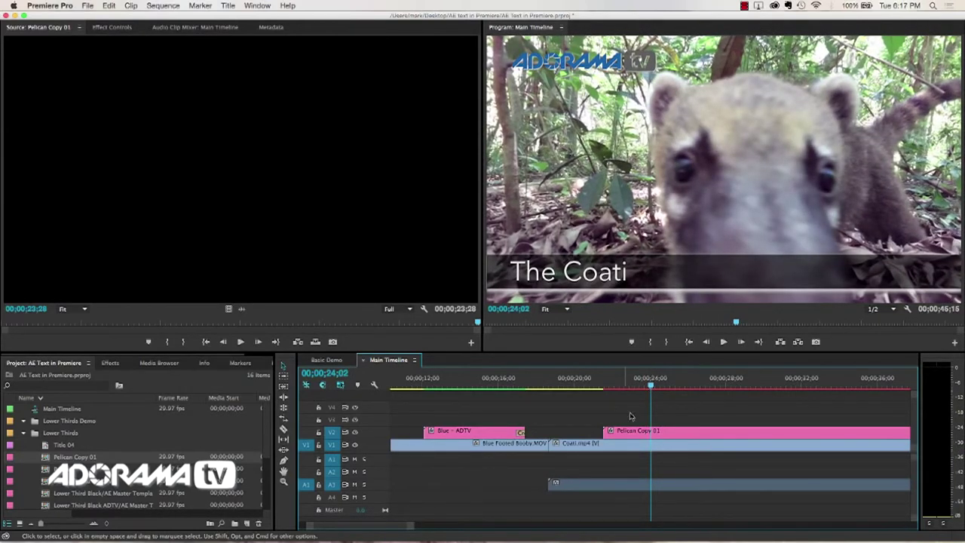
{"action": "left_click_drag", "start_coordinate": [577, 410], "coordinate": [629, 473]}
{"action": "key", "text": "Delete"}
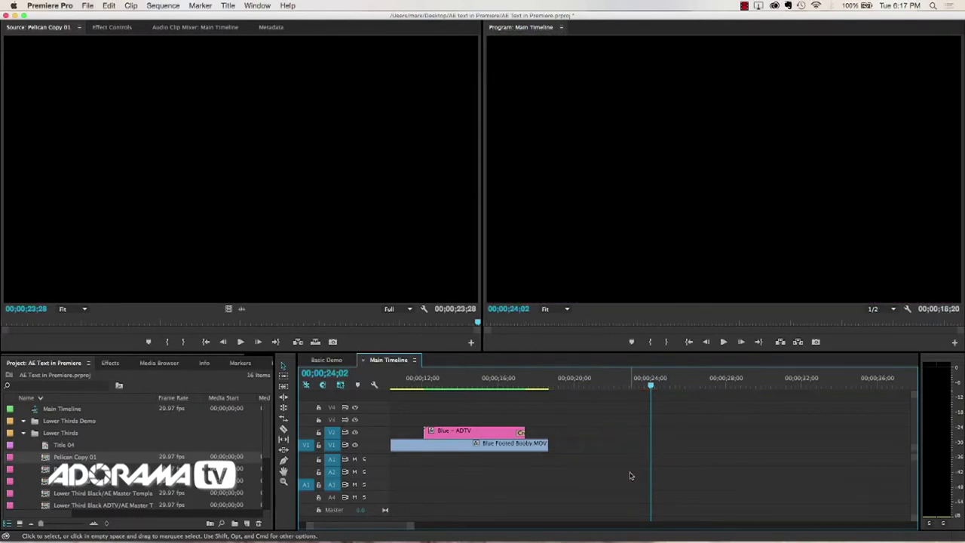
{"action": "key", "text": "super+s"}
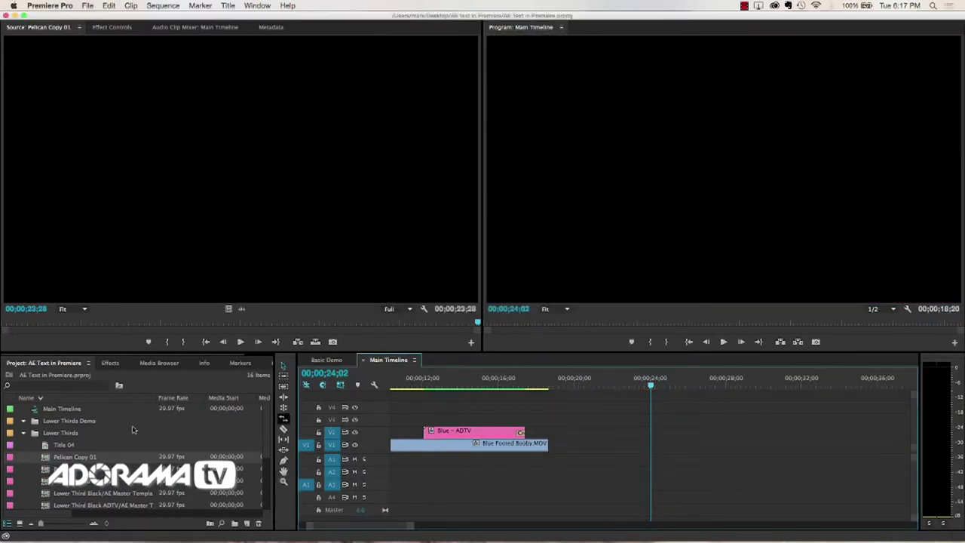
- Collapse the Lower Thirds and Footage bins and open the Basic Demo sequence at its start
{"action": "left_click", "coordinate": [22, 433]}
{"action": "left_click", "coordinate": [23, 444]}
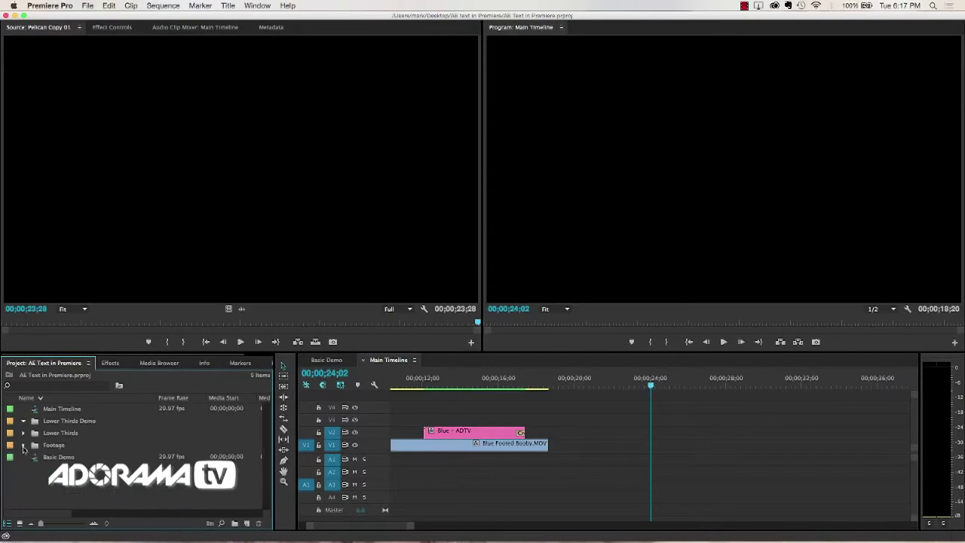
{"action": "double_click", "coordinate": [41, 458]}
{"action": "left_click", "coordinate": [428, 385]}
{"action": "left_click_drag", "start_coordinate": [428, 385], "coordinate": [390, 384]}
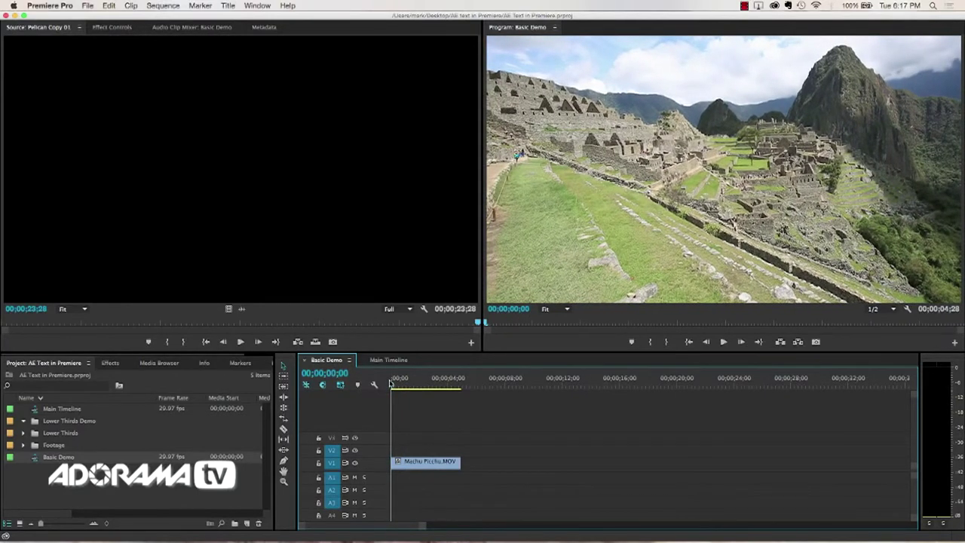
- Launch After Effects CC 2014 from the Dock
{"action": "mouse_move", "coordinate": [486, 527]}
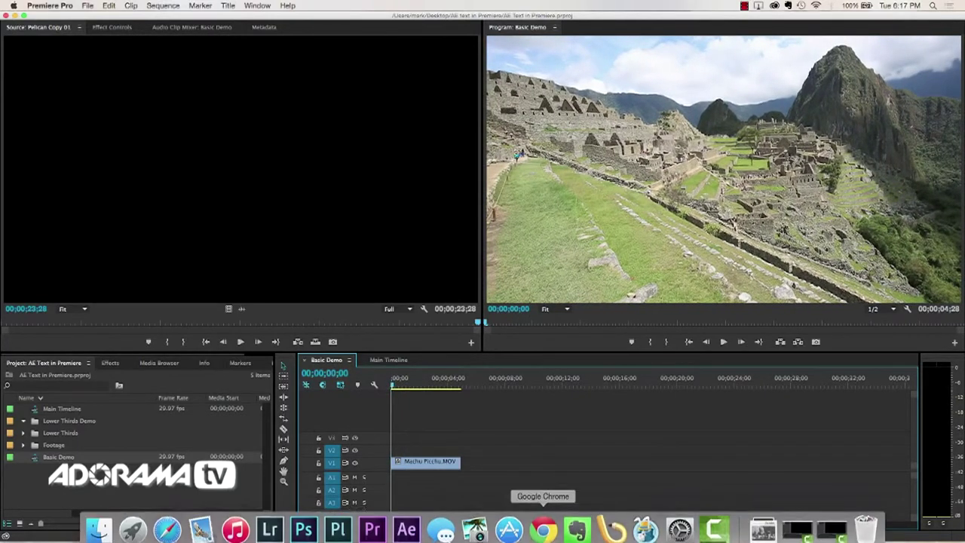
{"action": "left_click", "coordinate": [406, 520]}
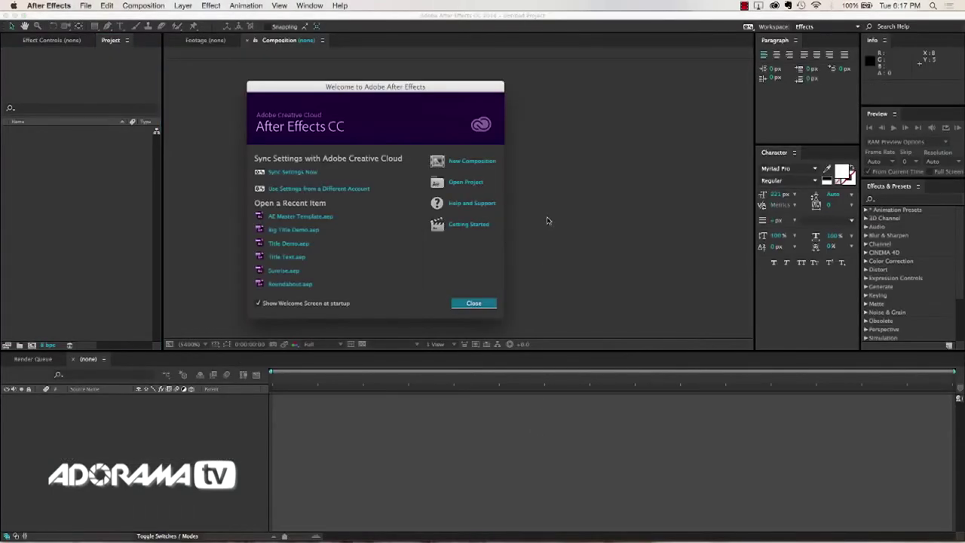
- Create a new composition named Big Title with the Advanced Template option enabled for Premiere Pro
{"action": "left_click", "coordinate": [473, 161]}
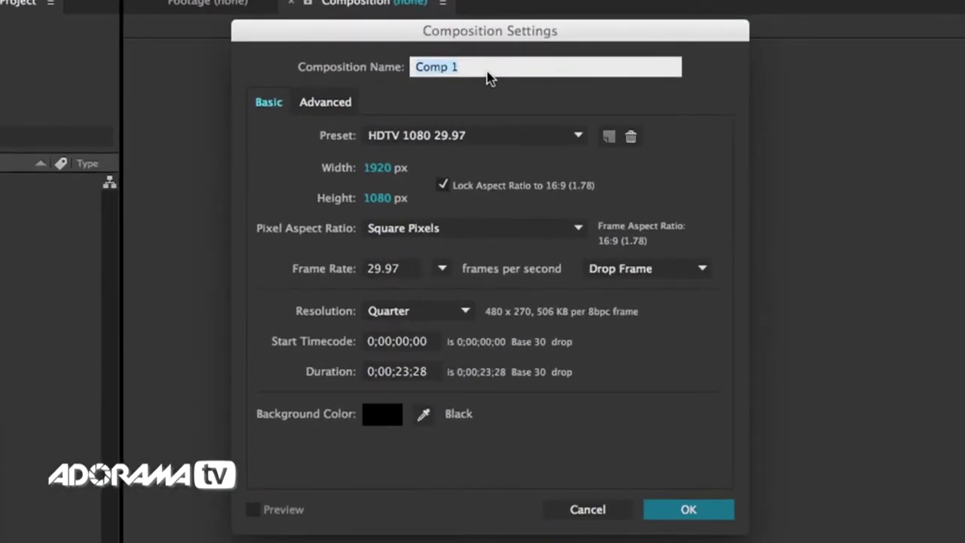
{"action": "type", "text": "Big Title"}
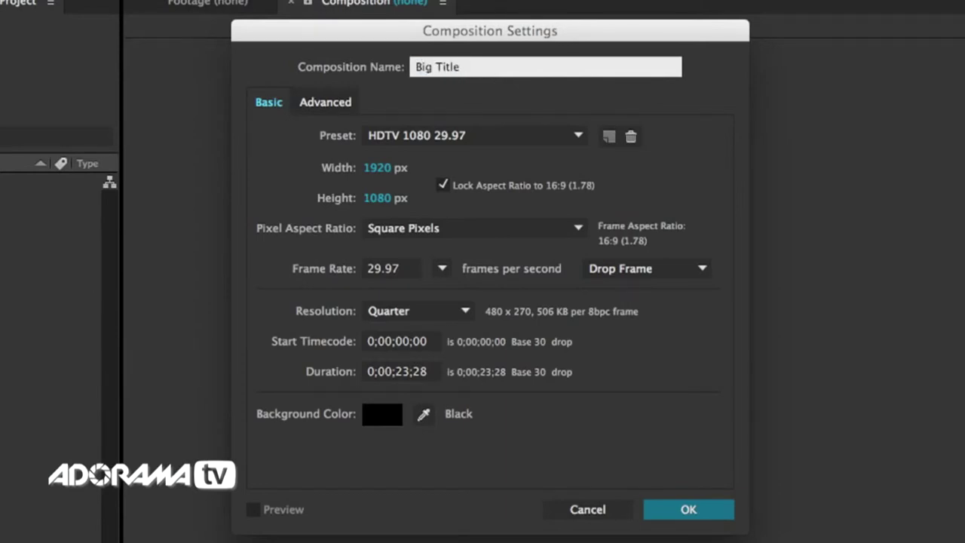
{"action": "left_click", "coordinate": [427, 89]}
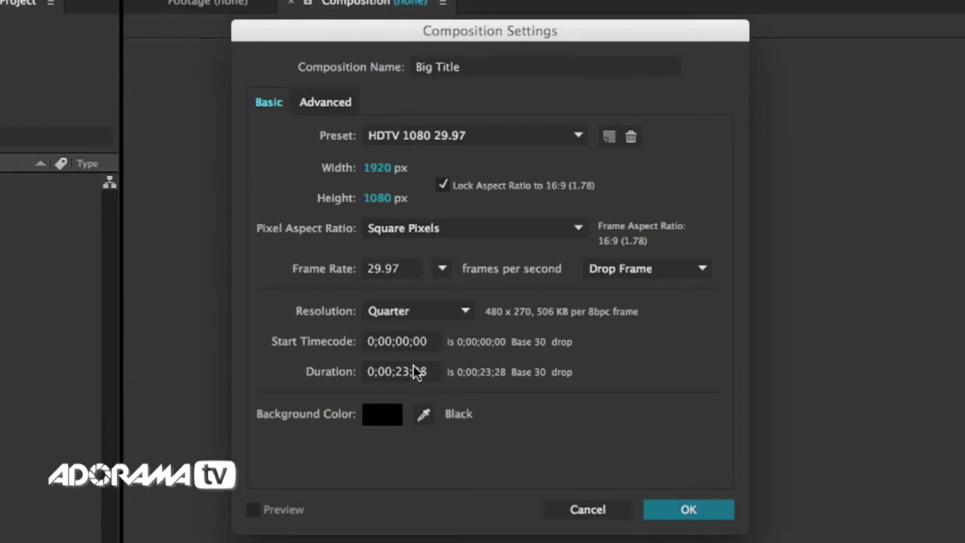
{"action": "left_click", "coordinate": [337, 101]}
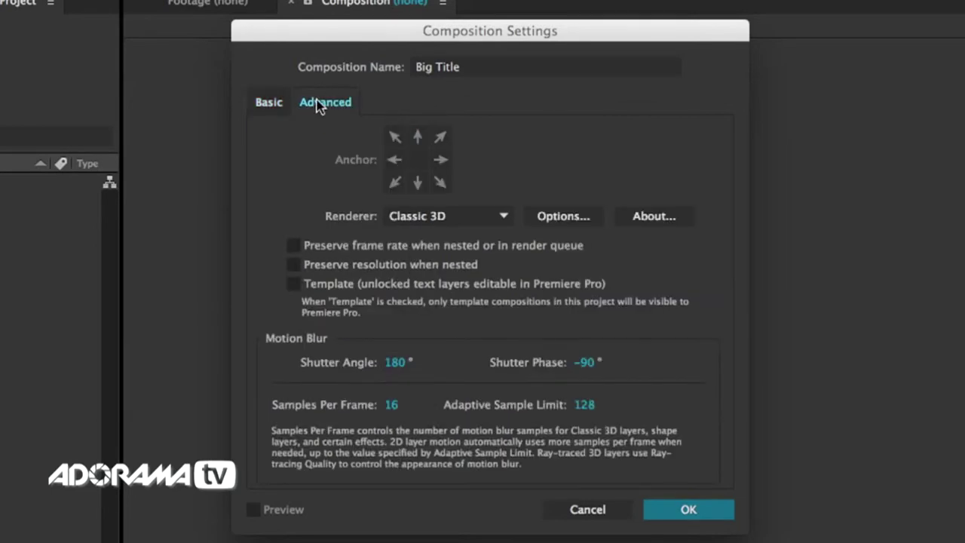
{"action": "left_click", "coordinate": [291, 285]}
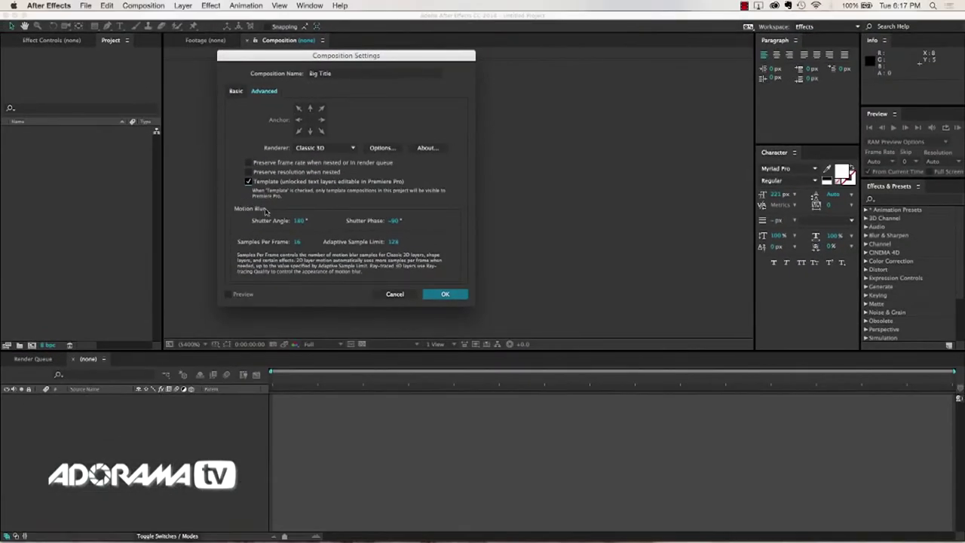
{"action": "left_click", "coordinate": [439, 294]}
- Add a 'Big Title' text layer and move it lower in the frame
{"action": "left_click", "coordinate": [439, 294]}
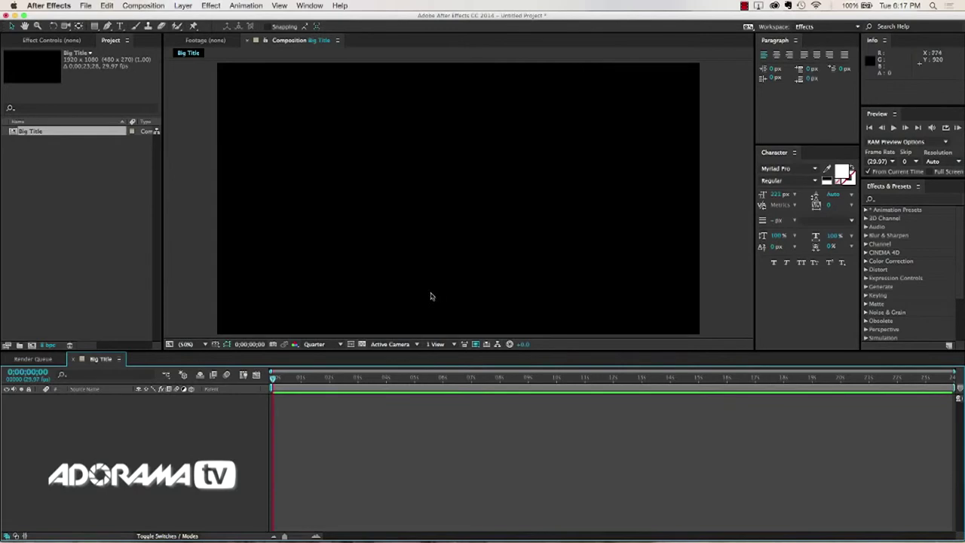
{"action": "left_click", "coordinate": [120, 25]}
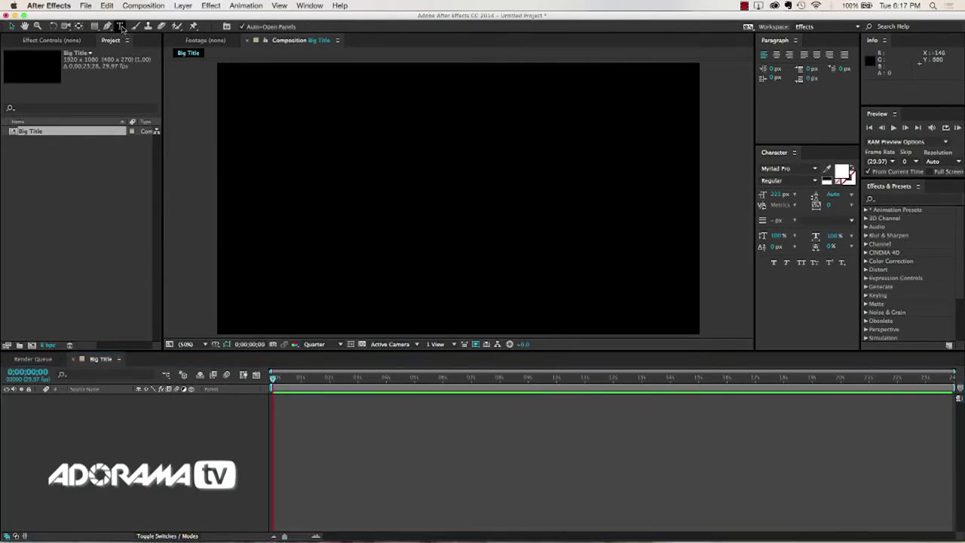
{"action": "left_click", "coordinate": [231, 276]}
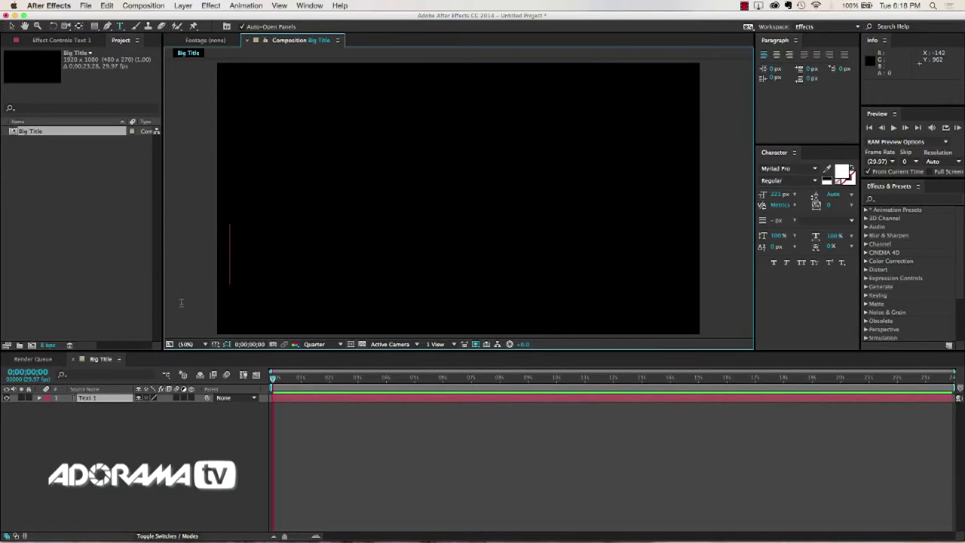
{"action": "type", "text": "T"}
{"action": "key", "text": "BackSpace"}
{"action": "type", "text": "BIg"}
{"action": "key", "text": "BackSpace"}
{"action": "key", "text": "BackSpace"}
{"action": "key", "text": "BackSpace"}
{"action": "type", "text": "ig Title"}
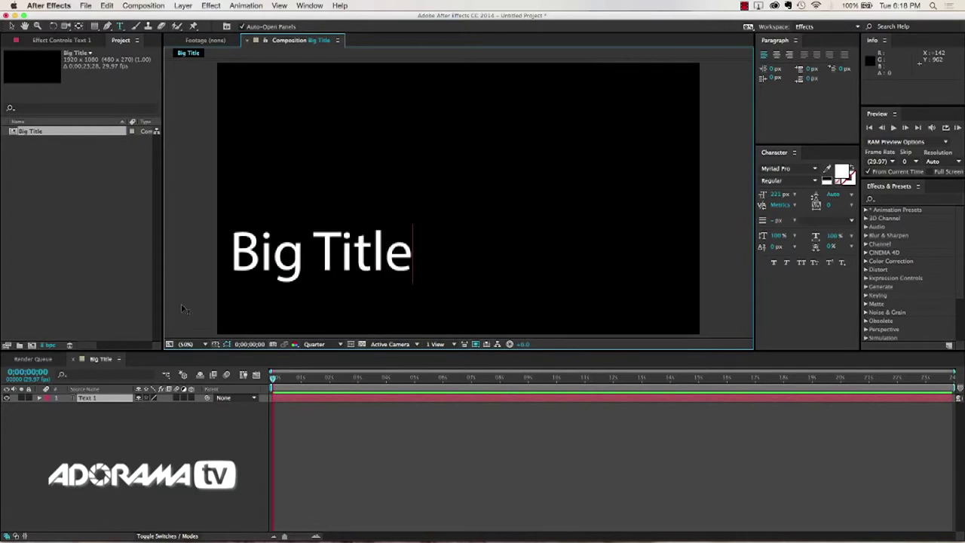
{"action": "left_click", "coordinate": [12, 25]}
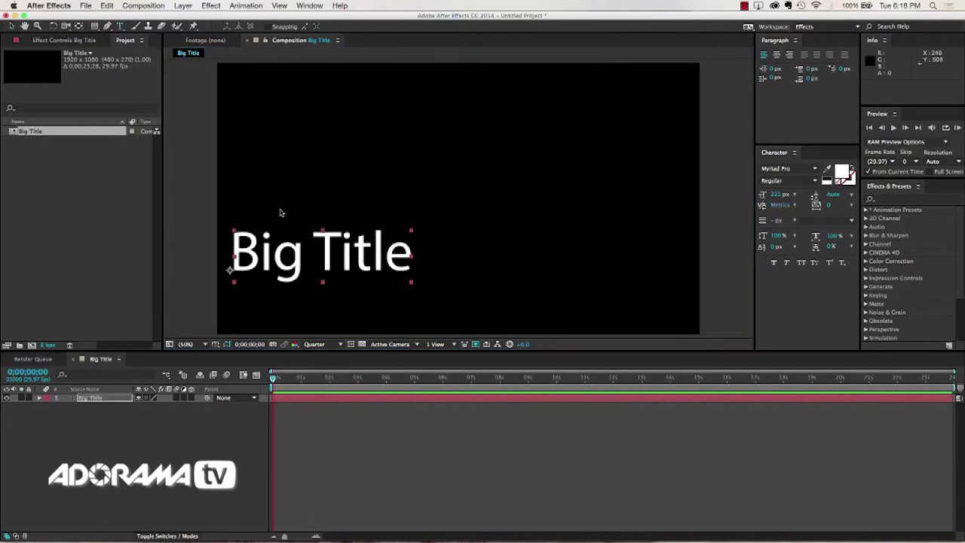
{"action": "left_click_drag", "start_coordinate": [266, 244], "coordinate": [273, 267]}
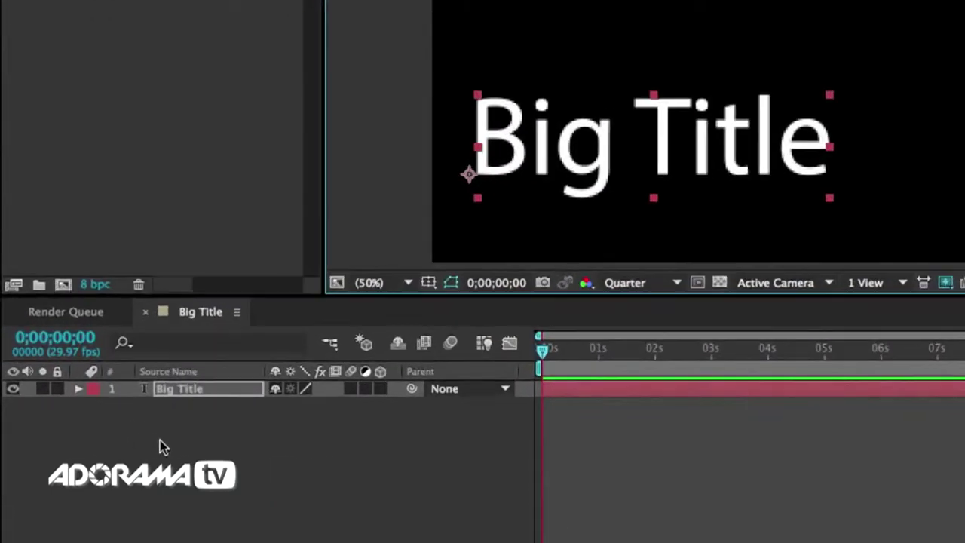
- Rename the Big Title text layer to Title
{"action": "left_click", "coordinate": [160, 441]}
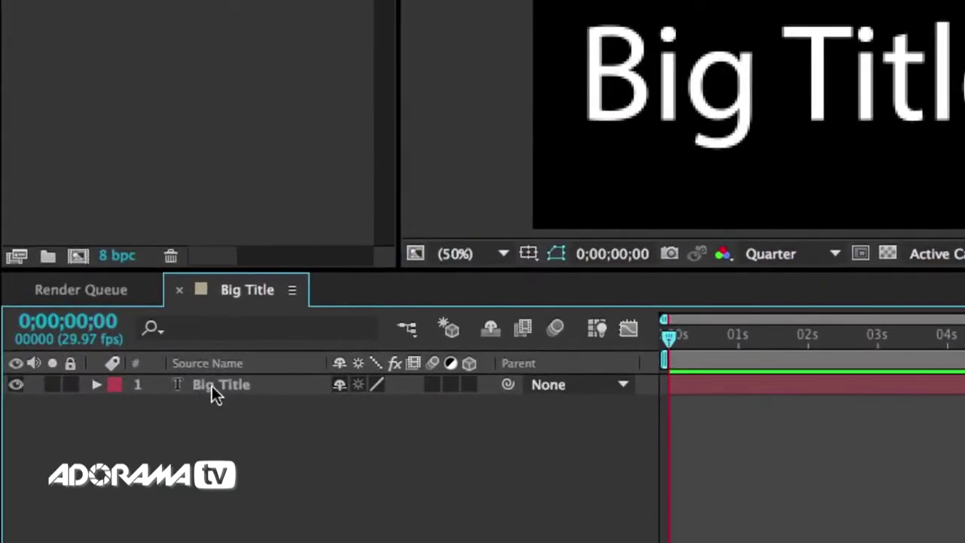
{"action": "left_click", "coordinate": [212, 387]}
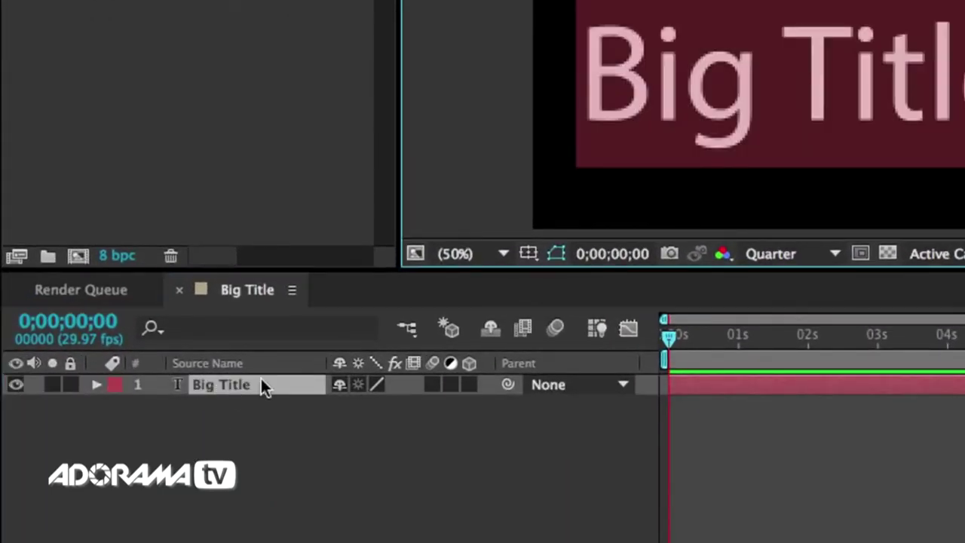
{"action": "left_click", "coordinate": [261, 380]}
{"action": "key", "text": "Return"}
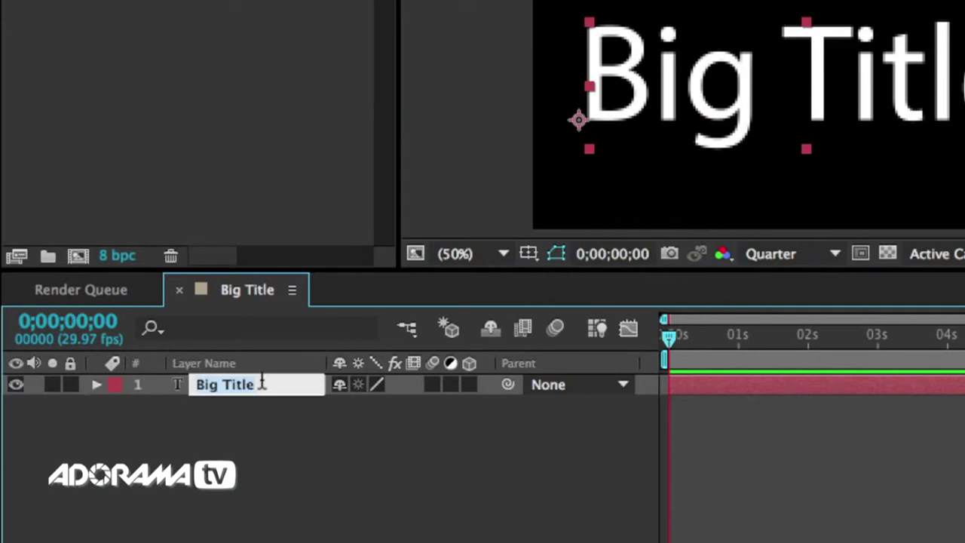
{"action": "type", "text": "Title"}
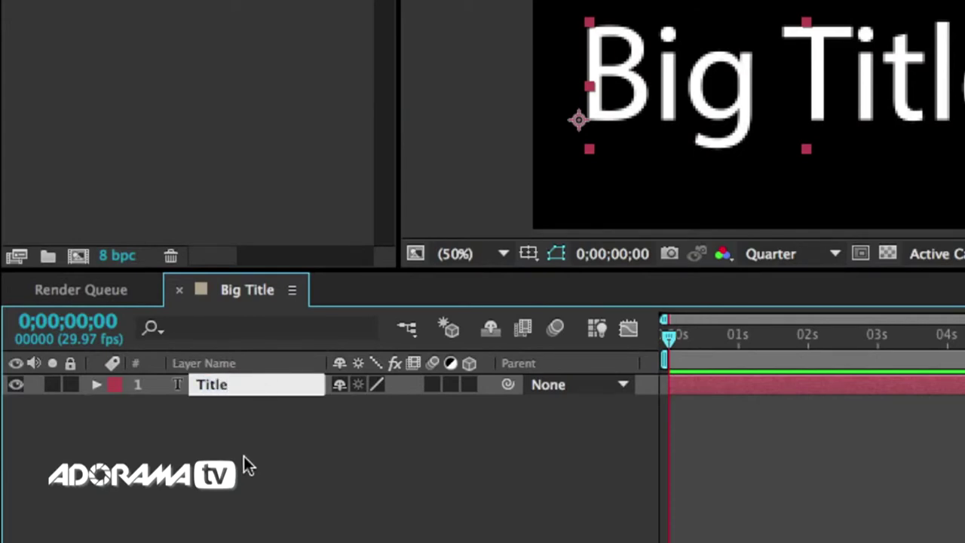
{"action": "key", "text": "Return"}
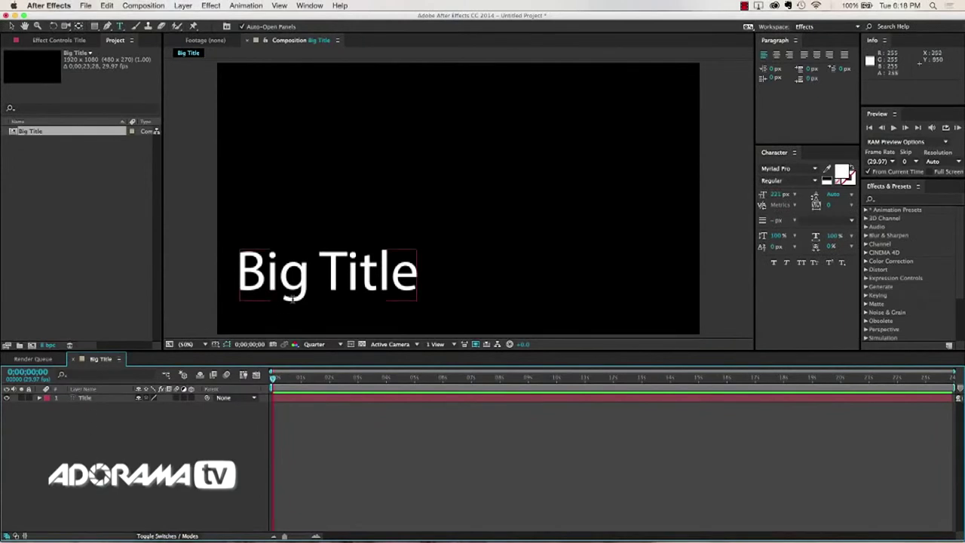
{"action": "left_click", "coordinate": [138, 28]}
- Type a second text layer reading 'This Can't Be Edited'
{"action": "left_click", "coordinate": [120, 26]}
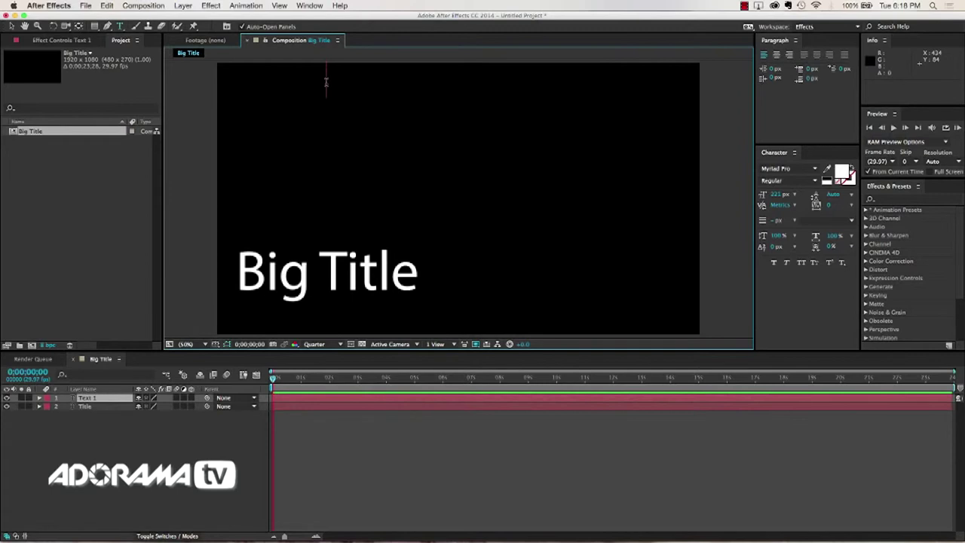
{"action": "type", "text": "This Caon"}
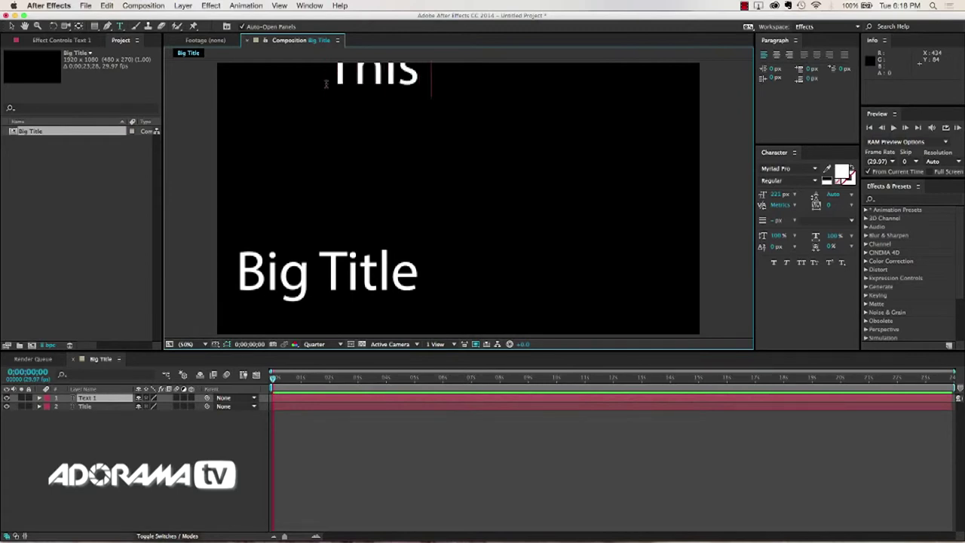
{"action": "key", "text": "BackSpace"}
{"action": "key", "text": "BackSpace"}
{"action": "key", "text": "BackSpace"}
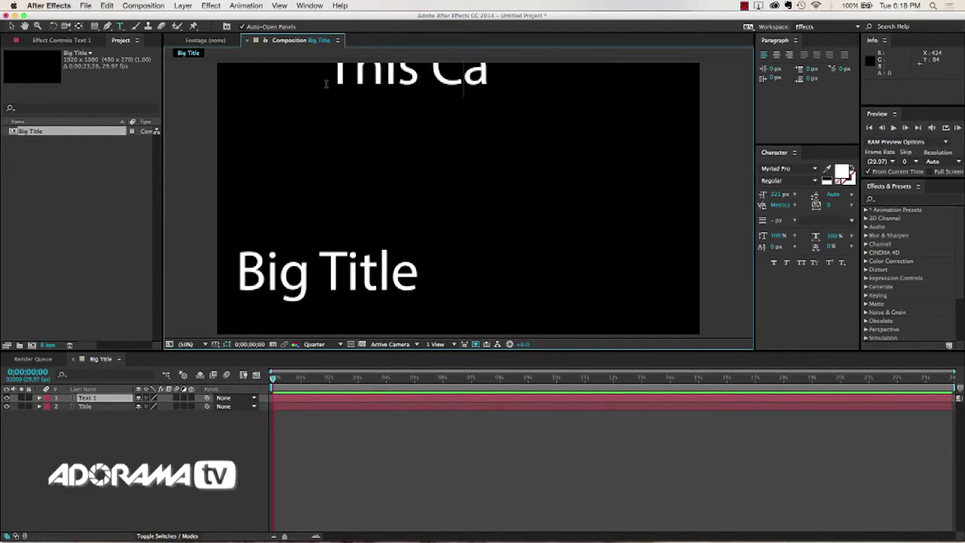
{"action": "type", "text": "an't Be Edite"}
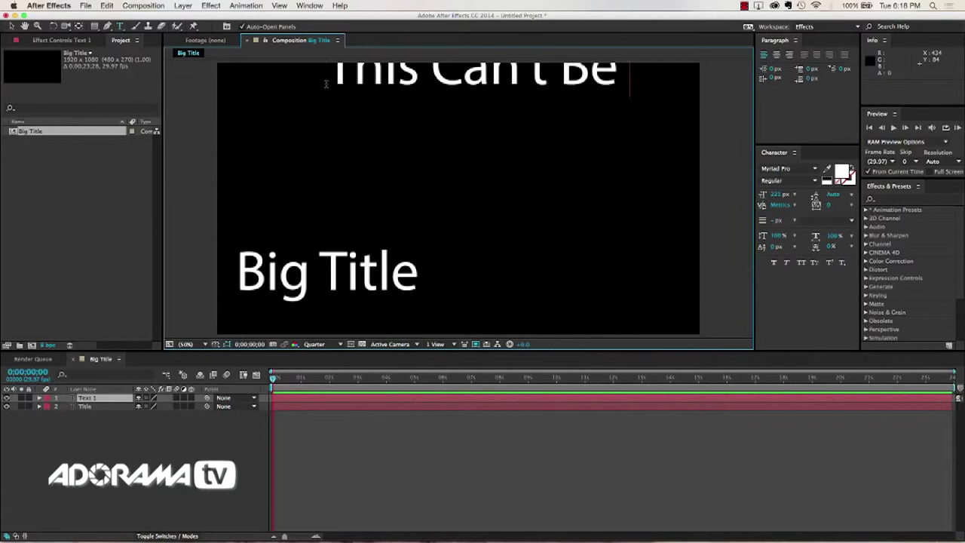
{"action": "key", "text": "KP_Enter"}
{"action": "key", "text": "v"}
- Scale that text to about half size, move it top-right, and lock its layer
{"action": "left_click_drag", "start_coordinate": [366, 83], "coordinate": [307, 129]}
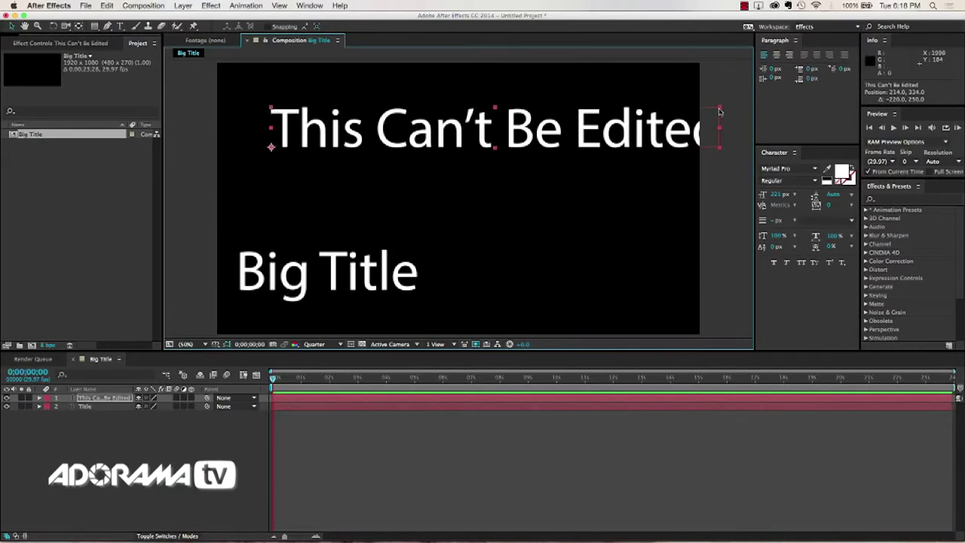
{"action": "left_click_drag", "start_coordinate": [719, 111], "coordinate": [661, 130]}
{"action": "left_click_drag", "start_coordinate": [447, 142], "coordinate": [633, 91]}
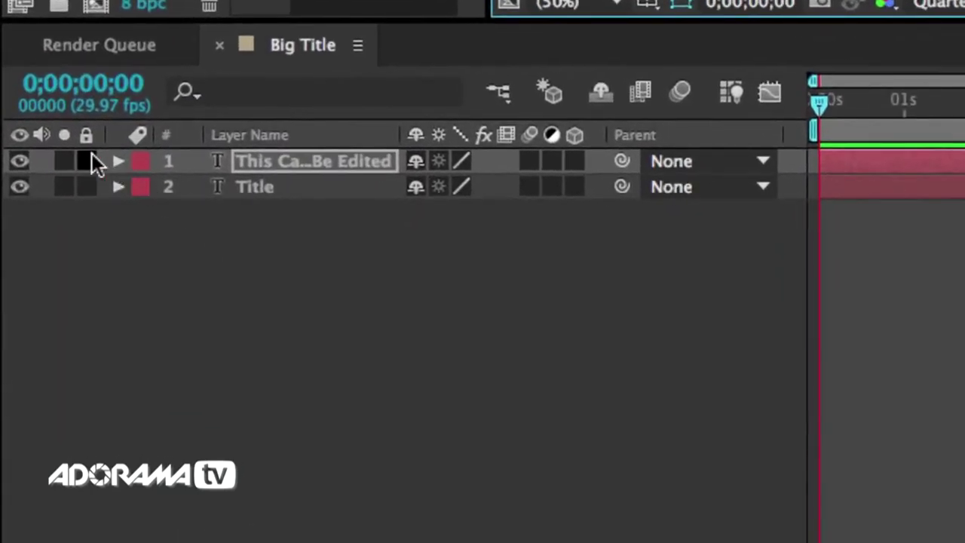
{"action": "left_click", "coordinate": [86, 160]}
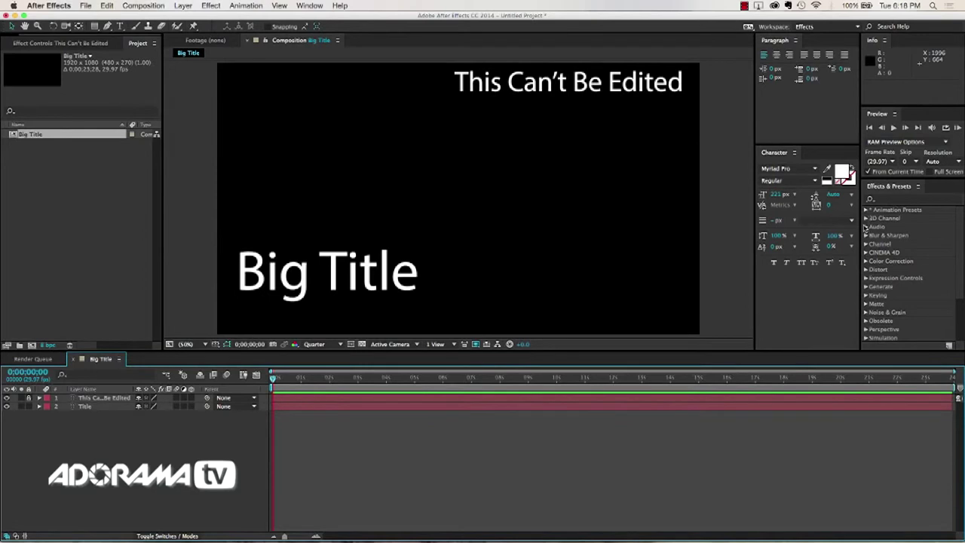
- Apply the Text > Animate In > Fade Up Words preset to the Title layer and preview it
{"action": "left_click", "coordinate": [865, 210]}
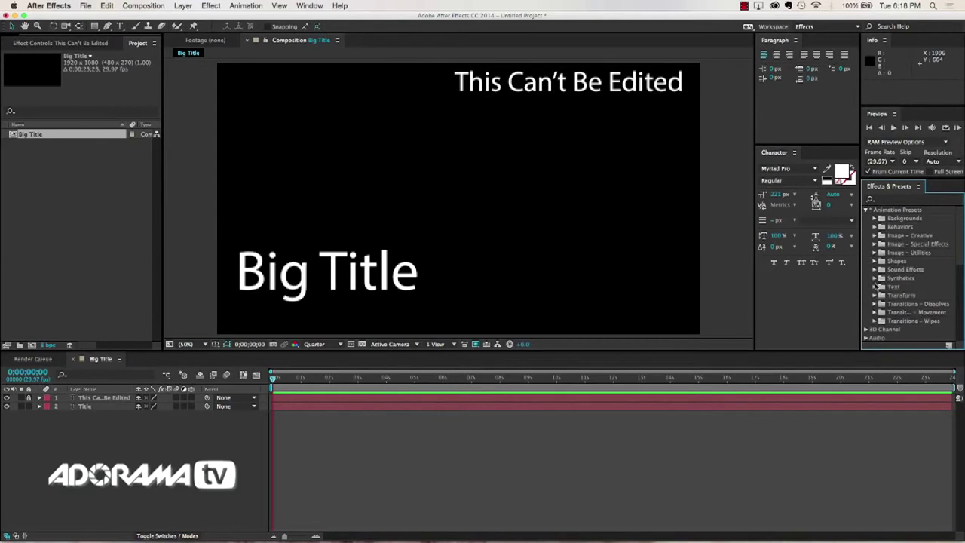
{"action": "left_click", "coordinate": [874, 287]}
{"action": "scroll", "coordinate": [876, 286], "scroll_direction": "down", "scroll_amount": 3}
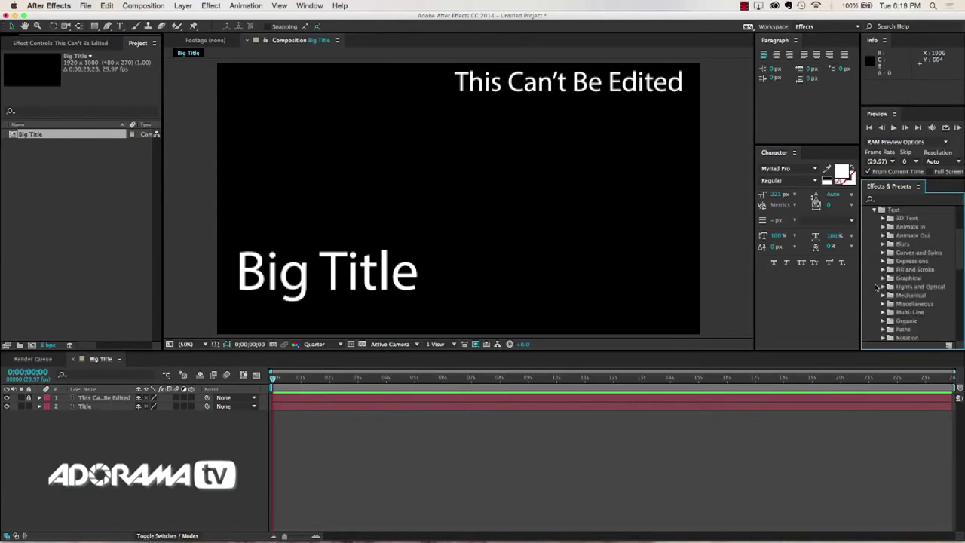
{"action": "left_click", "coordinate": [883, 227]}
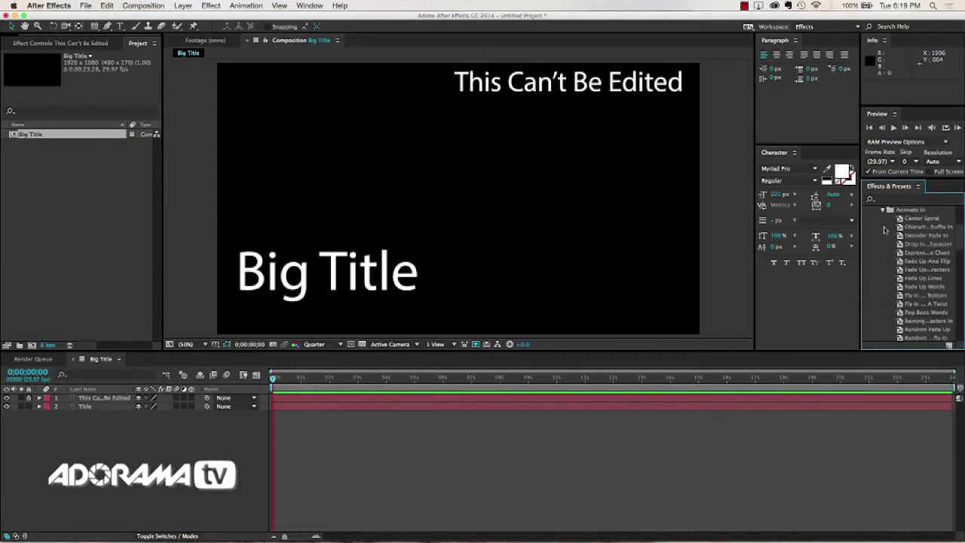
{"action": "left_click", "coordinate": [902, 289]}
{"action": "left_click_drag", "start_coordinate": [902, 288], "coordinate": [100, 410]}
{"action": "left_click_drag", "start_coordinate": [273, 379], "coordinate": [336, 379]}
{"action": "left_click", "coordinate": [192, 446]}
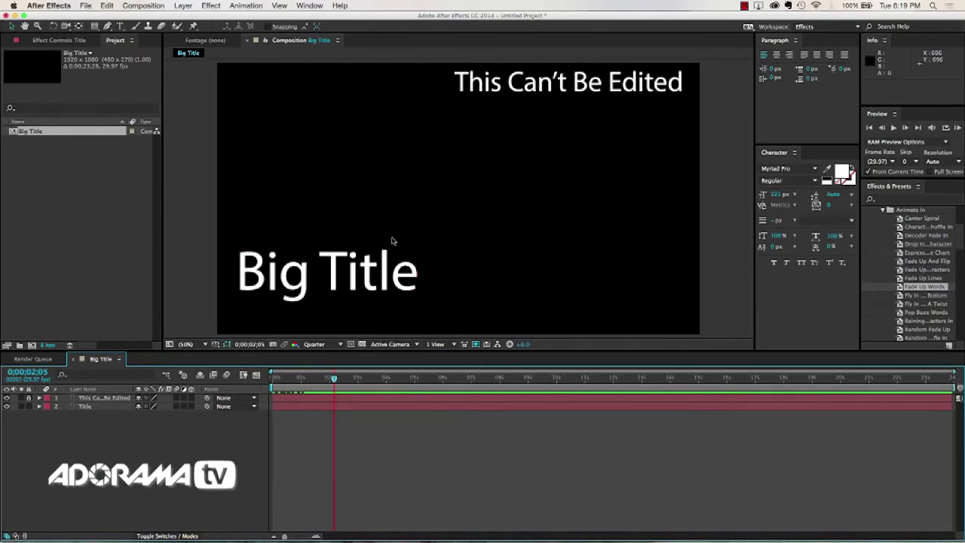
- Save the project as Big Title.aep and move After Effects aside to reveal Premiere Pro
{"action": "key", "text": "super+s"}
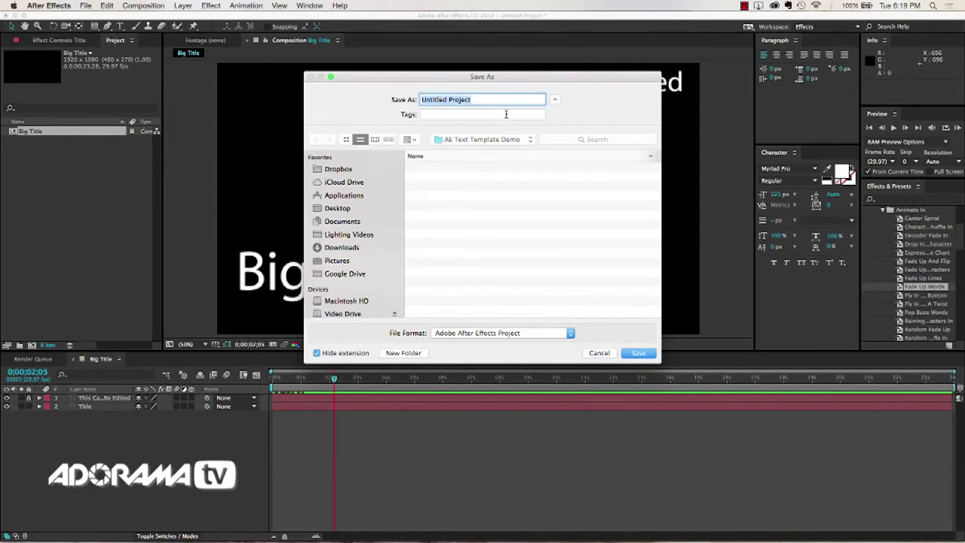
{"action": "type", "text": "Big Title"}
{"action": "left_click", "coordinate": [643, 355]}
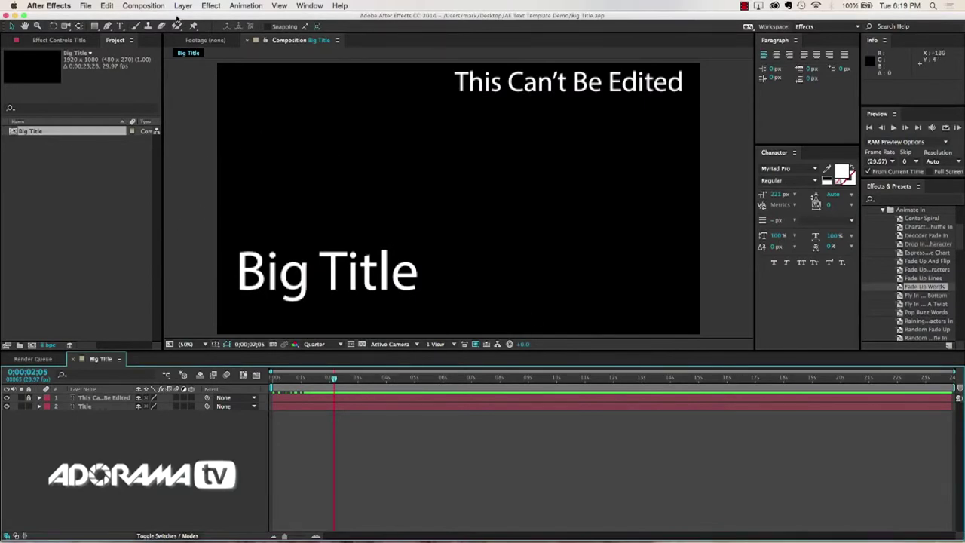
{"action": "left_click_drag", "start_coordinate": [179, 19], "coordinate": [616, 41]}
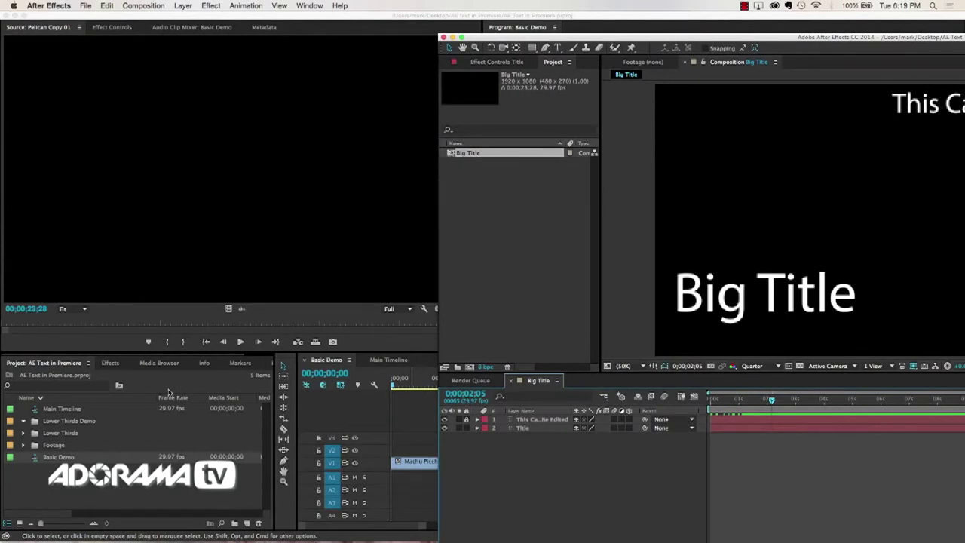
- Import the Big Title comp from After Effects into the Premiere project and load it in the Source monitor
{"action": "left_click_drag", "start_coordinate": [453, 156], "coordinate": [54, 422]}
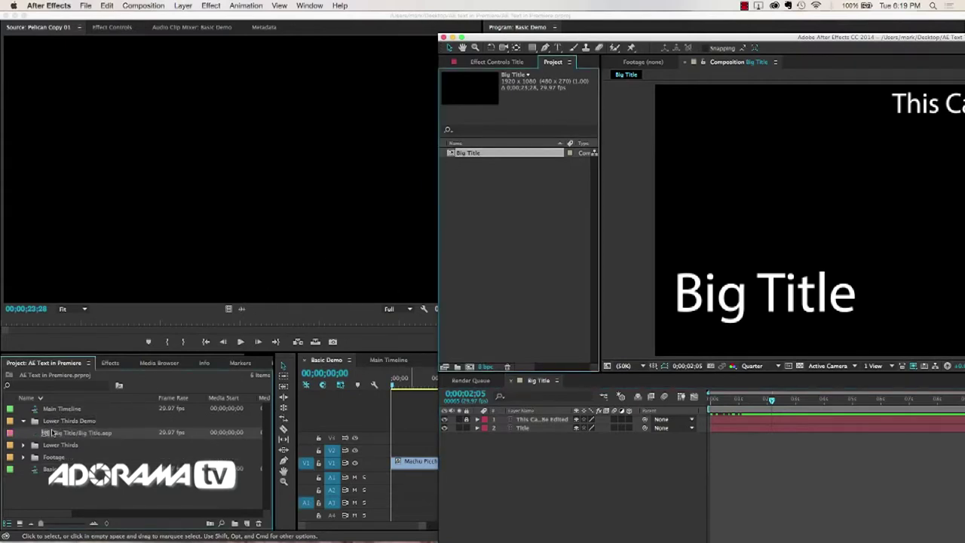
{"action": "left_click", "coordinate": [49, 436]}
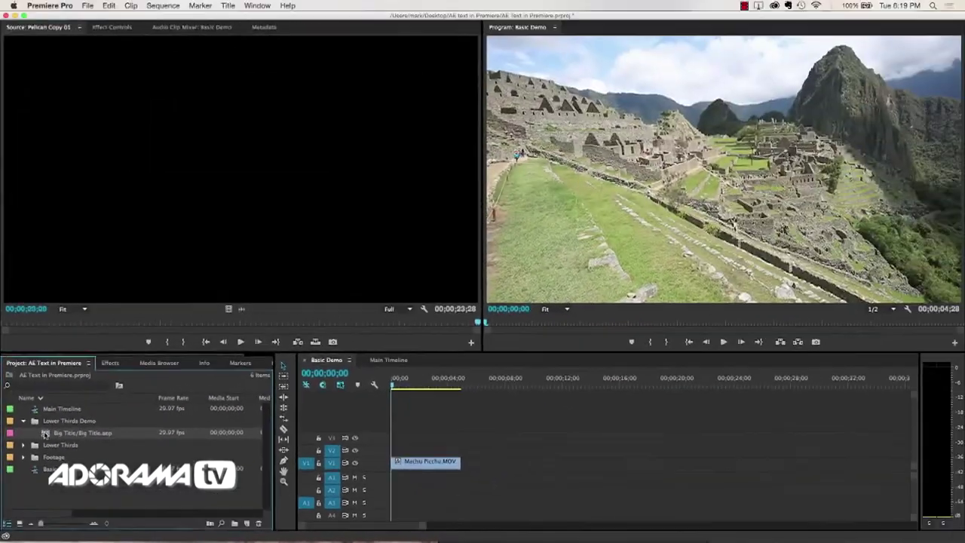
{"action": "double_click", "coordinate": [64, 387]}
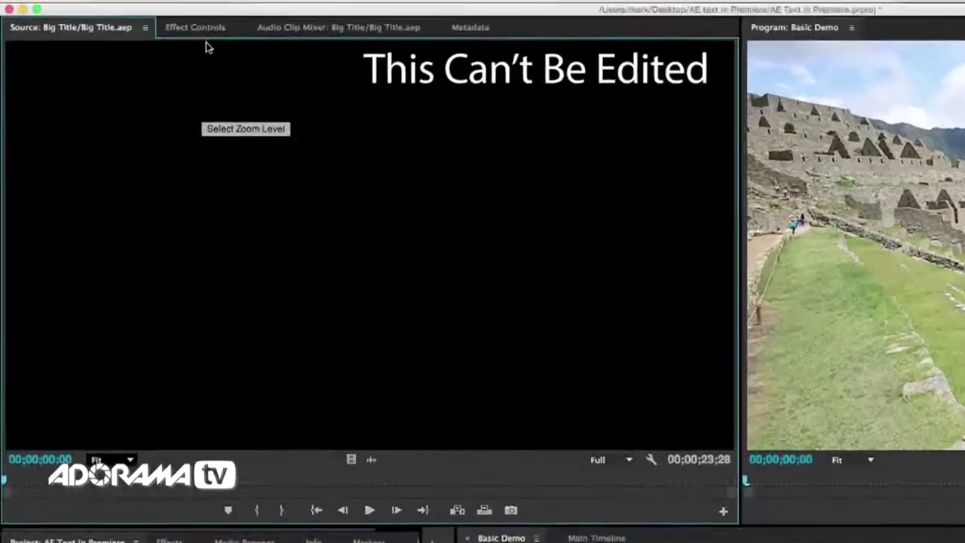
- Place Big Title on V2 above Machu Picchu.MOV, trim it to the footage length, and scrub to preview
{"action": "left_click", "coordinate": [207, 28]}
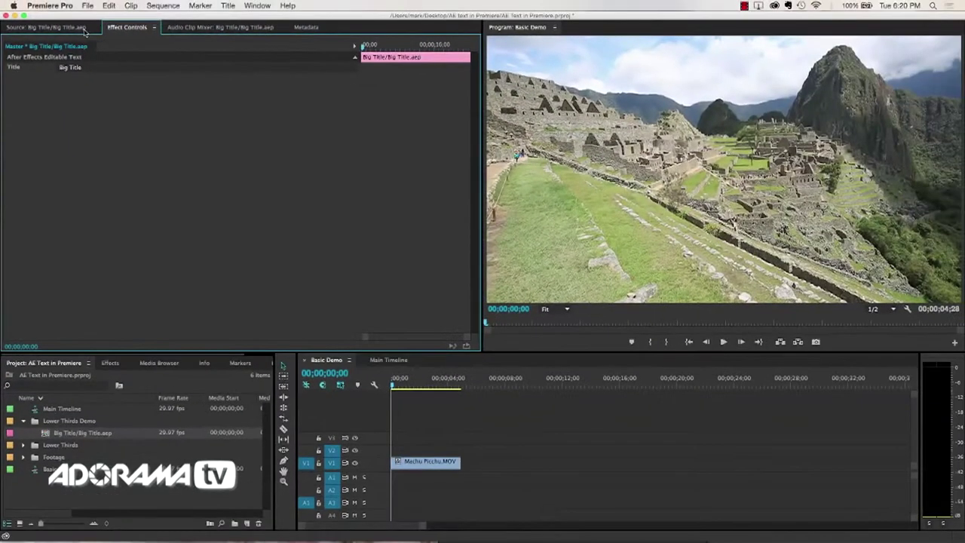
{"action": "left_click", "coordinate": [286, 29]}
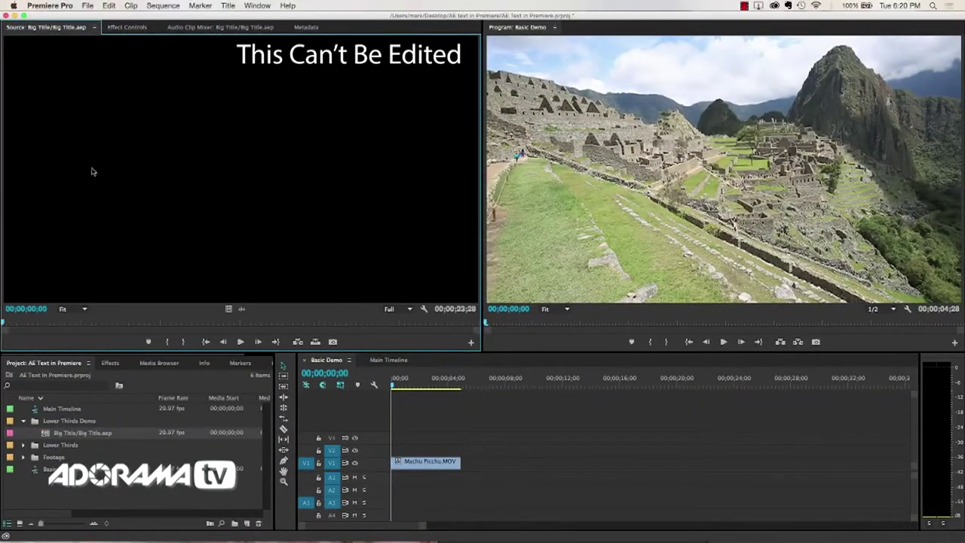
{"action": "left_click_drag", "start_coordinate": [228, 309], "coordinate": [400, 452]}
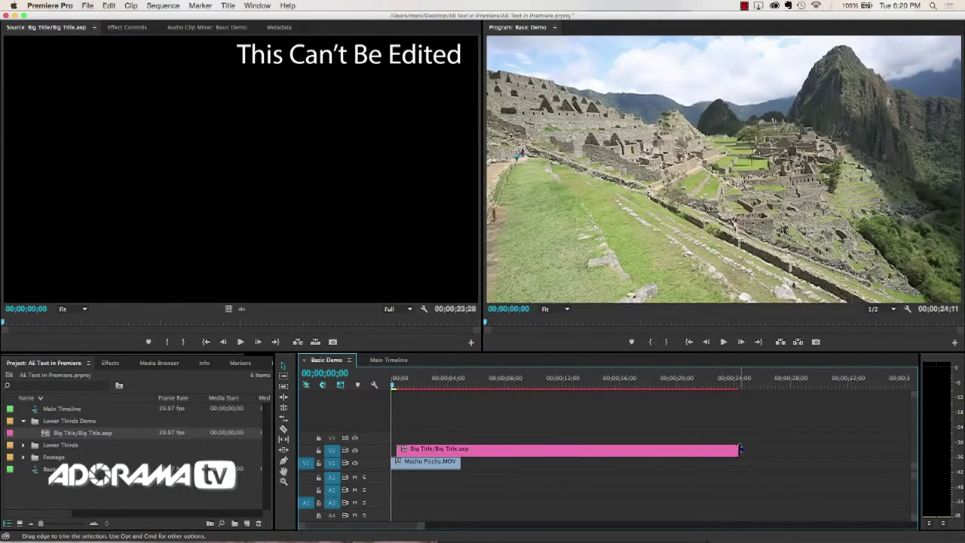
{"action": "left_click_drag", "start_coordinate": [739, 448], "coordinate": [459, 452]}
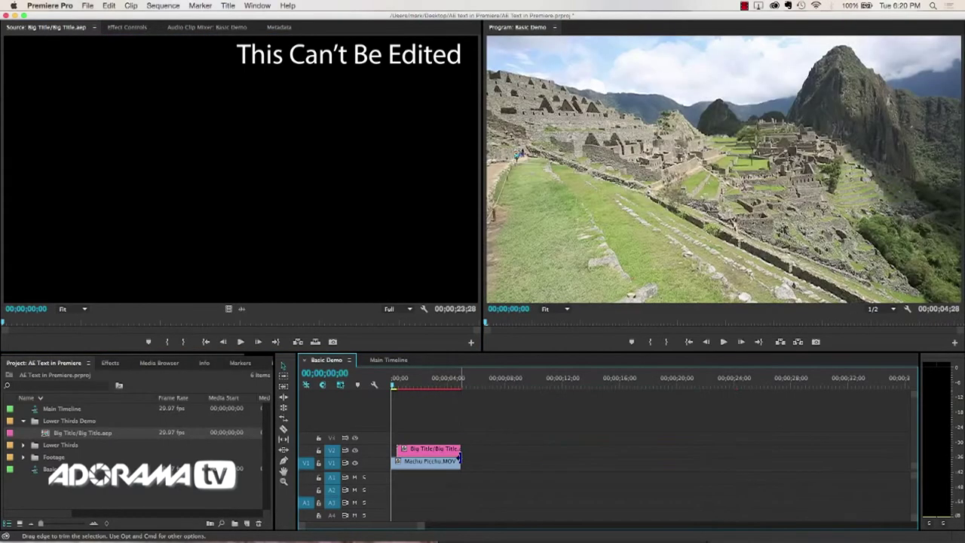
{"action": "left_click", "coordinate": [407, 382]}
{"action": "left_click_drag", "start_coordinate": [407, 383], "coordinate": [426, 397]}
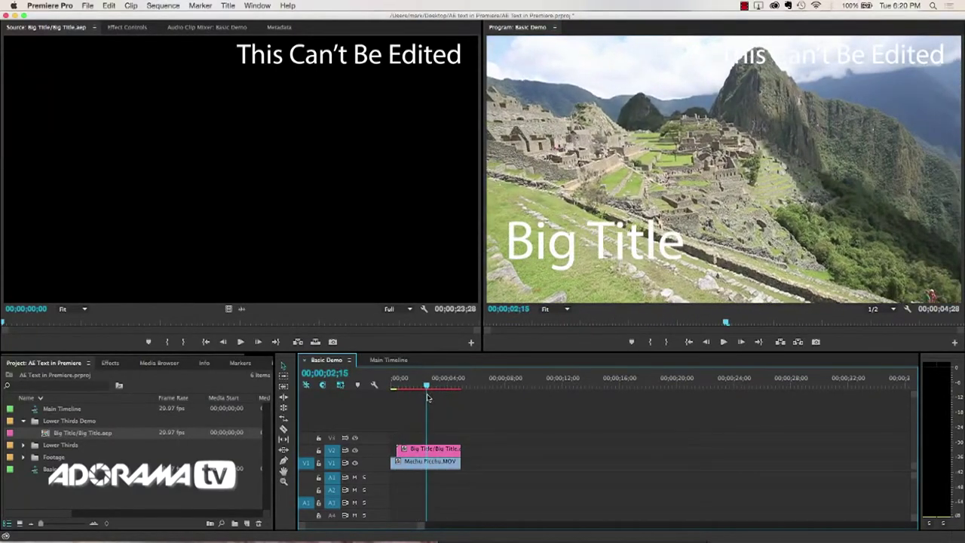
- Change the Big Title clip's Title text to 'Machu Pichhu' in Effect Controls
{"action": "double_click", "coordinate": [45, 435]}
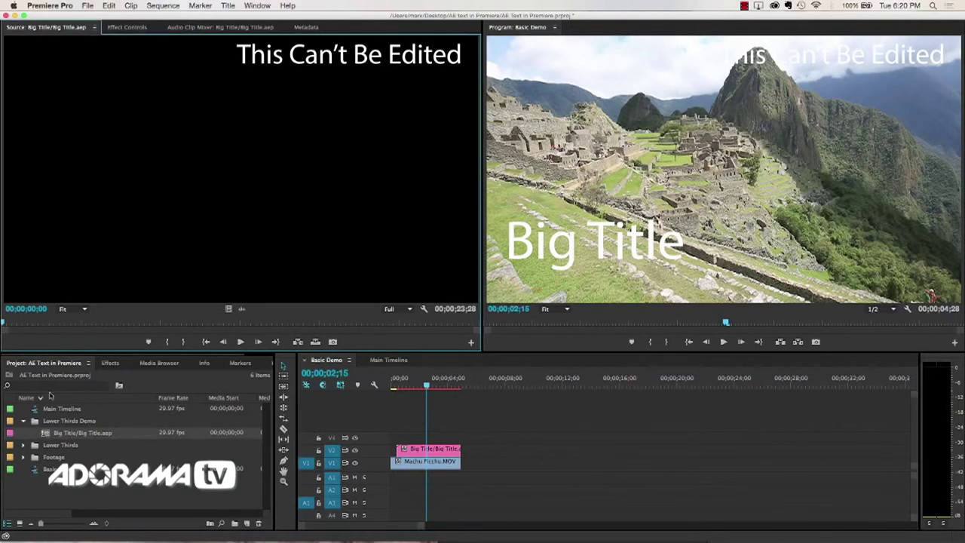
{"action": "left_click", "coordinate": [131, 28]}
{"action": "left_click", "coordinate": [86, 68]}
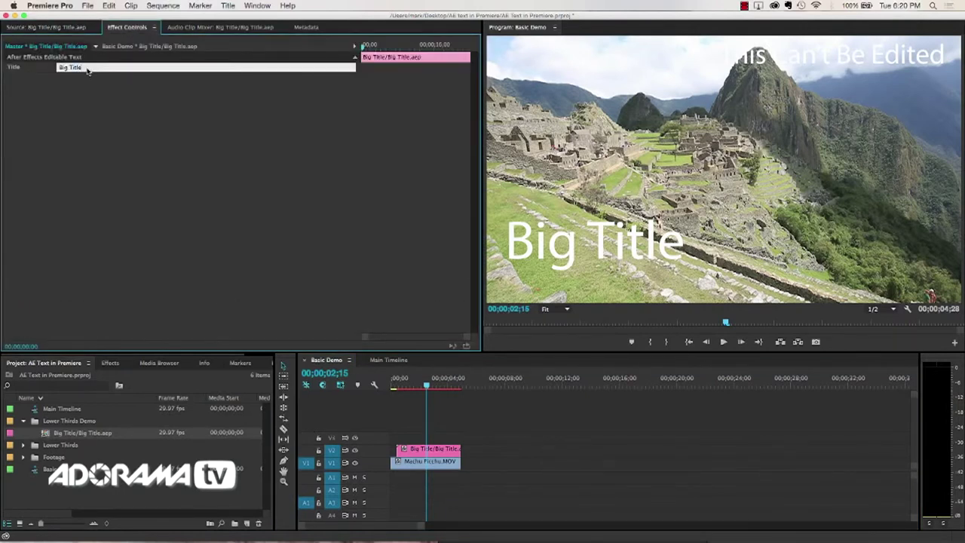
{"action": "type", "text": "Machu Pichhu"}
{"action": "key", "text": "Return"}
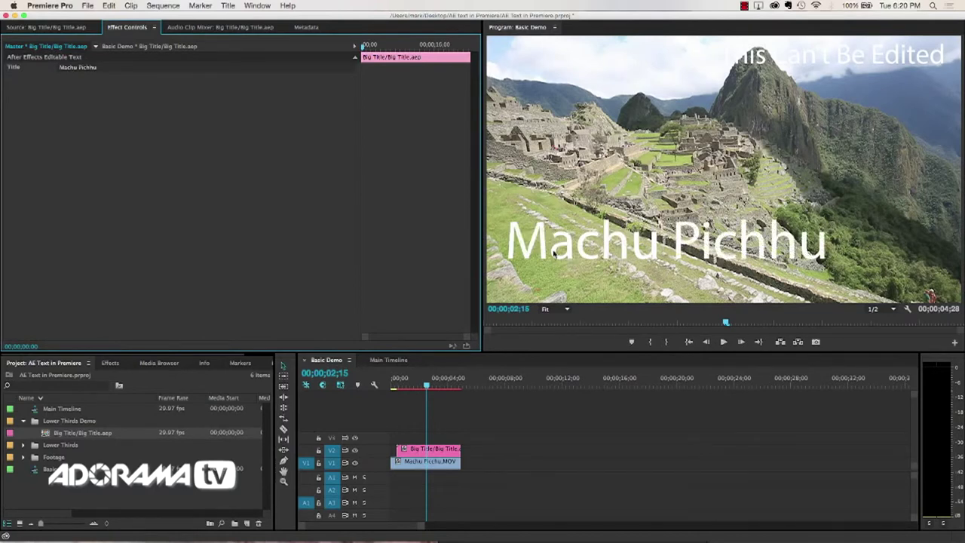
- Preview the new title over the footage, save the Premiere project, and switch to After Effects
{"action": "mouse_move", "coordinate": [427, 386]}
{"action": "left_mouse_down"}
{"action": "mouse_move", "coordinate": [391, 389]}
{"action": "mouse_move", "coordinate": [431, 388]}
{"action": "left_mouse_up"}
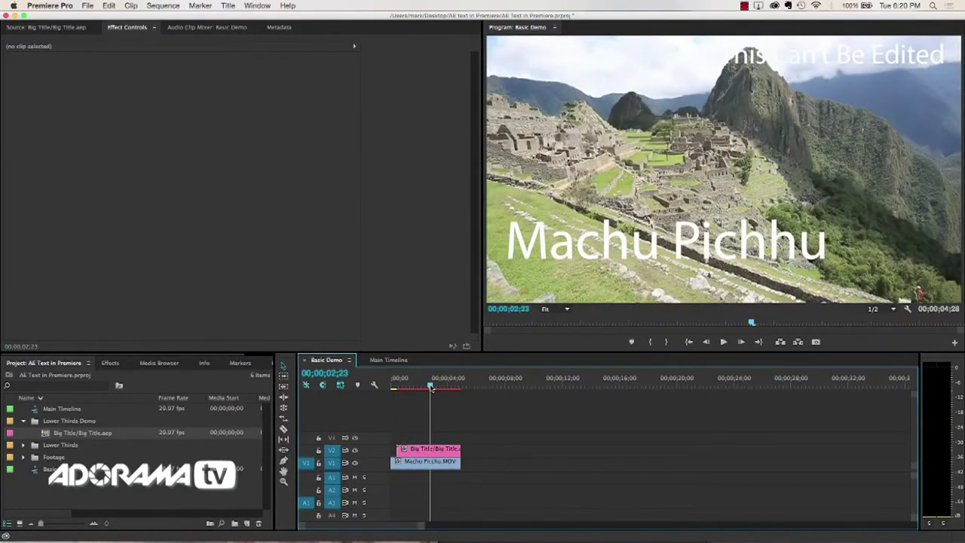
{"action": "key", "text": "super+s"}
{"action": "key", "text": "super+Tab"}
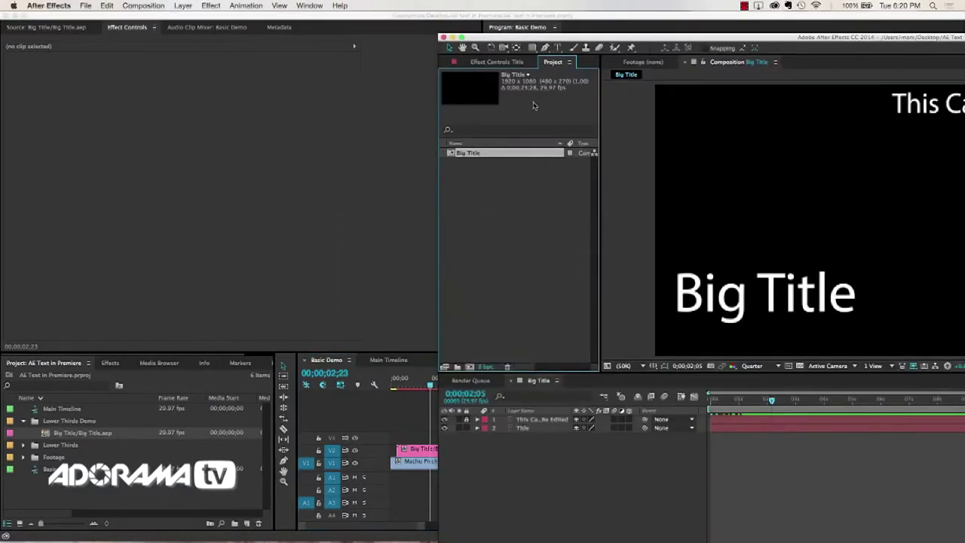
- Set the Big Title text layer's font to Haettenschweiler and save the After Effects project
{"action": "left_click", "coordinate": [461, 36]}
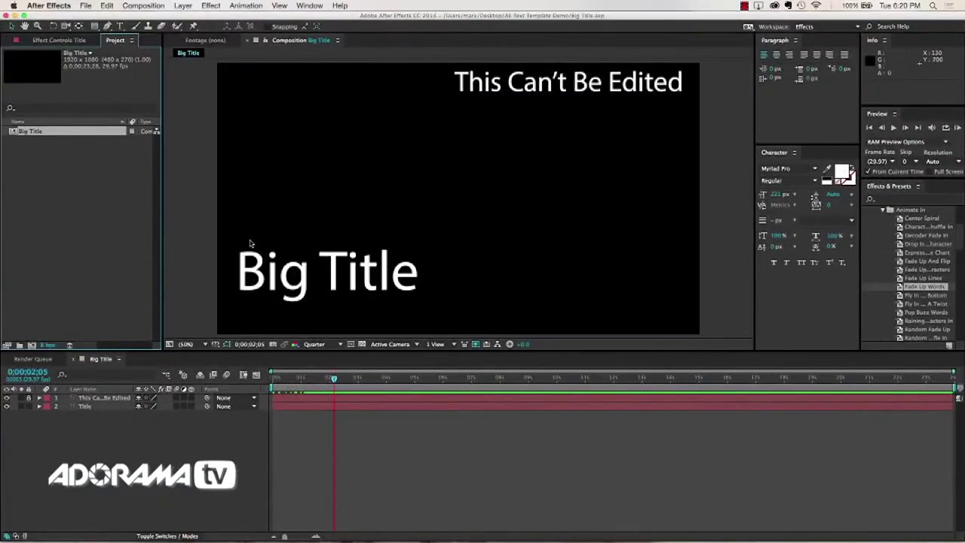
{"action": "left_click", "coordinate": [265, 298]}
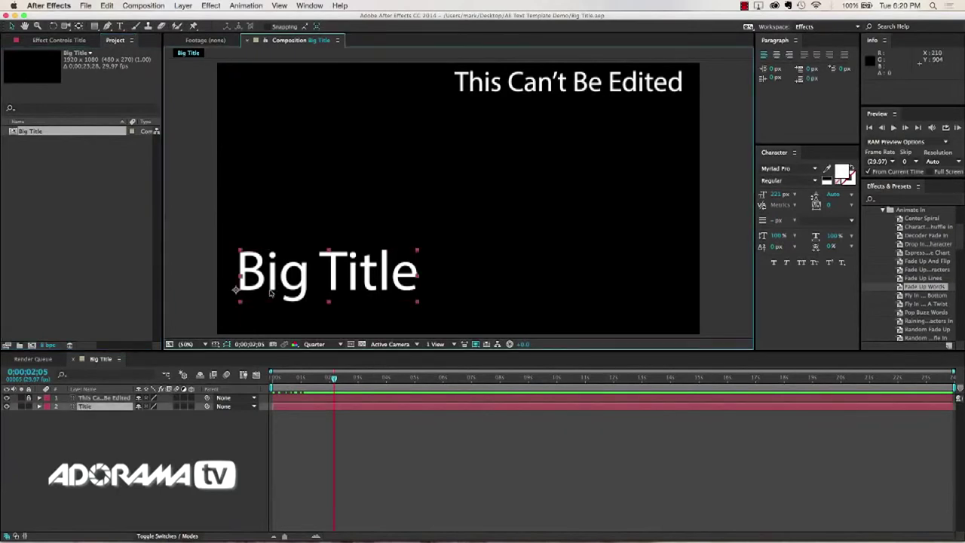
{"action": "left_click", "coordinate": [812, 169]}
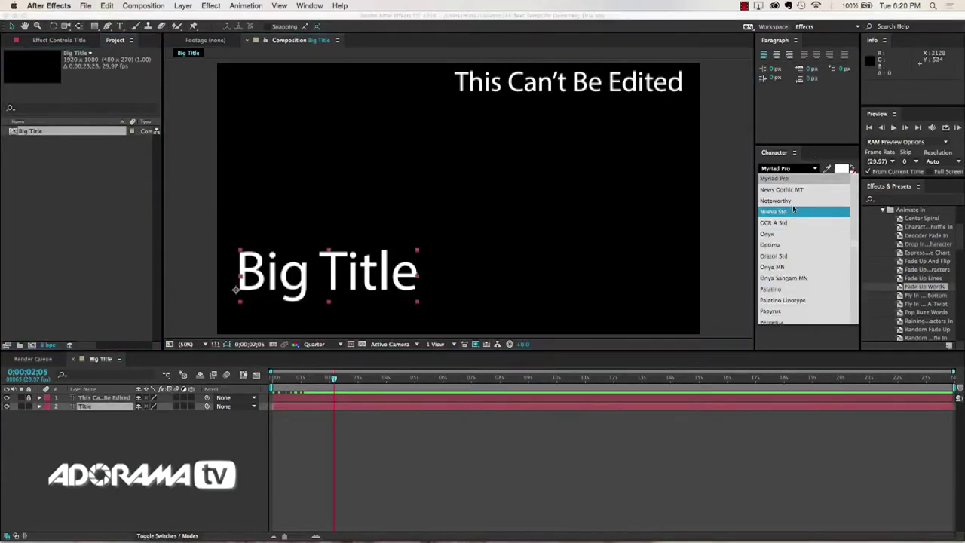
{"action": "scroll", "coordinate": [793, 211], "scroll_direction": "up", "scroll_amount": 15}
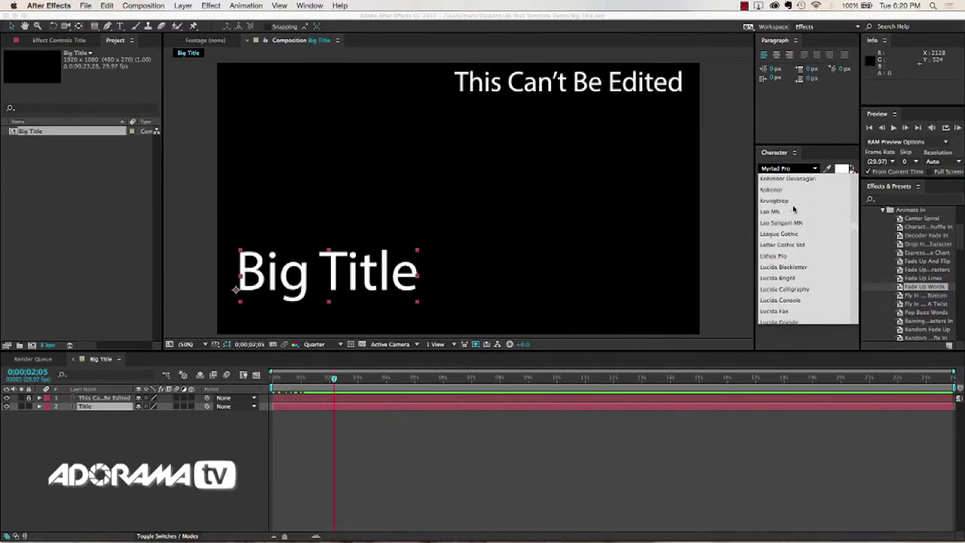
{"action": "left_click", "coordinate": [786, 195]}
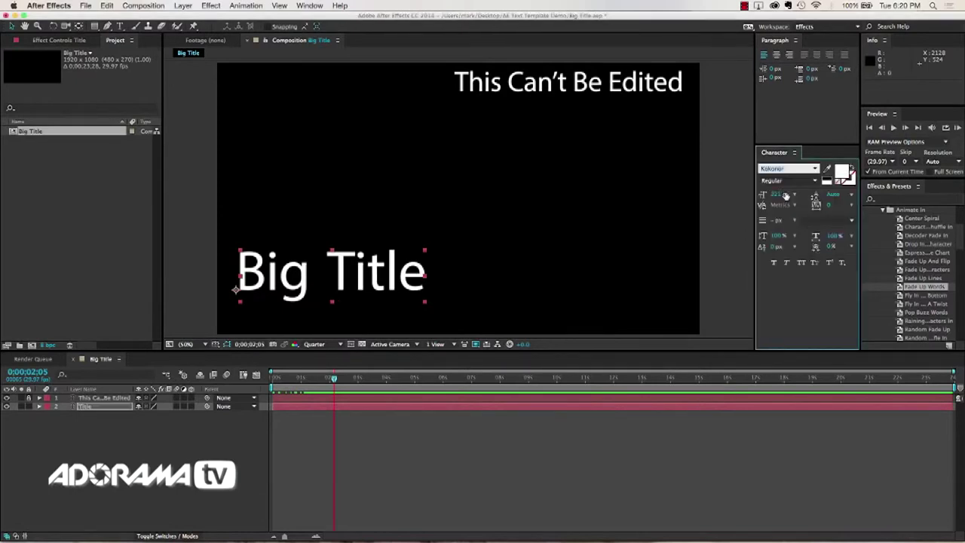
{"action": "left_click", "coordinate": [813, 169]}
{"action": "scroll", "coordinate": [788, 215], "scroll_direction": "up", "scroll_amount": 3}
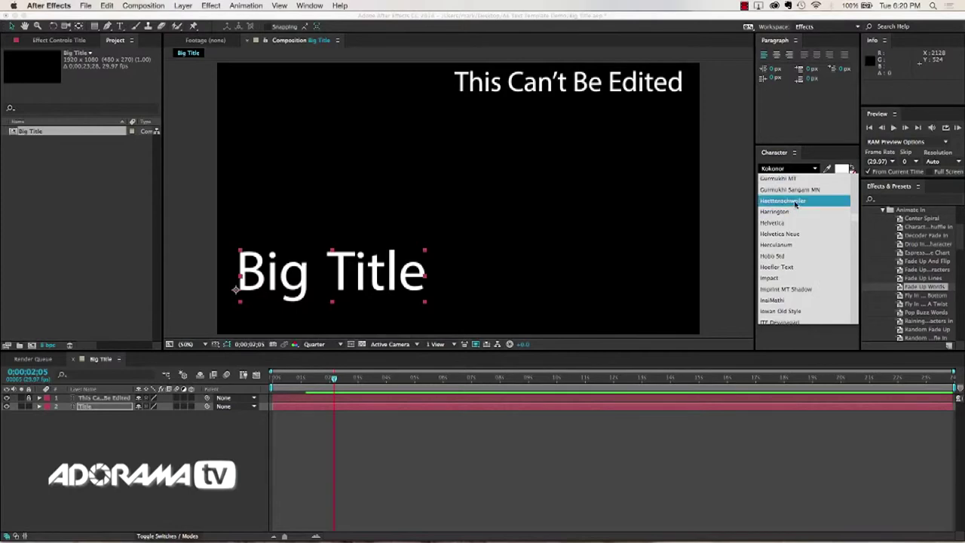
{"action": "left_click", "coordinate": [792, 202]}
{"action": "key", "text": "super+s"}
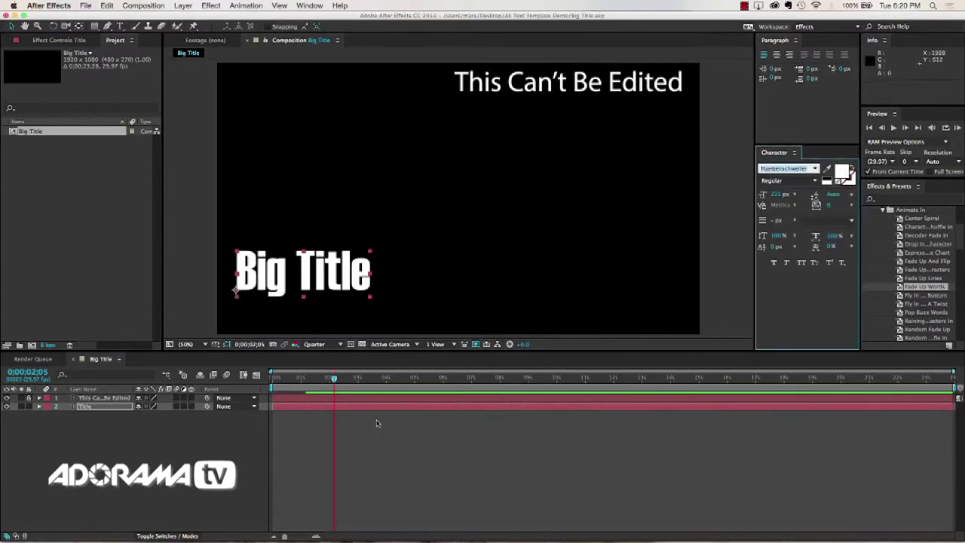
{"action": "key", "text": "super+Tab"}
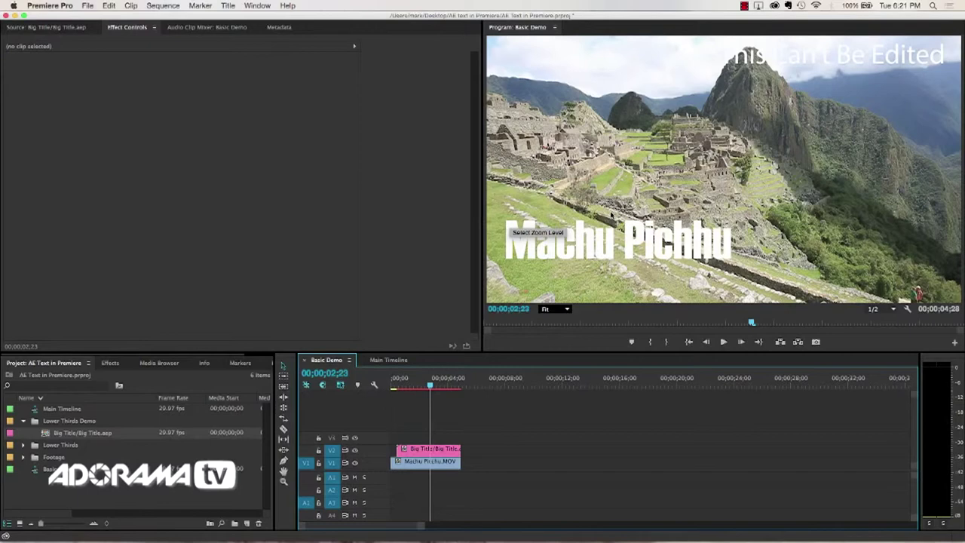
- Compare the Haettenschweiler title in Premiere's Program monitor against After Effects, finishing in After Effects
{"action": "key", "text": "super+Tab"}
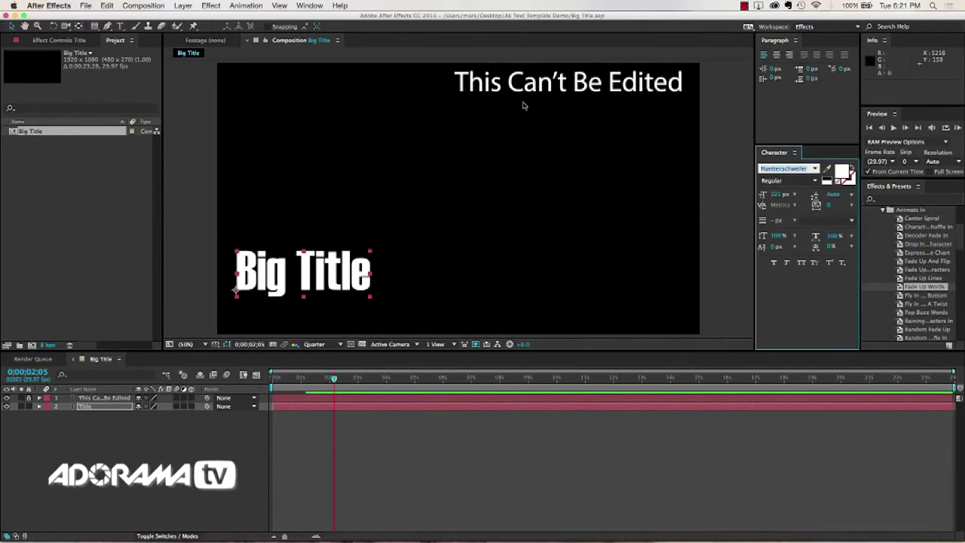
{"action": "key", "text": "super+Tab"}
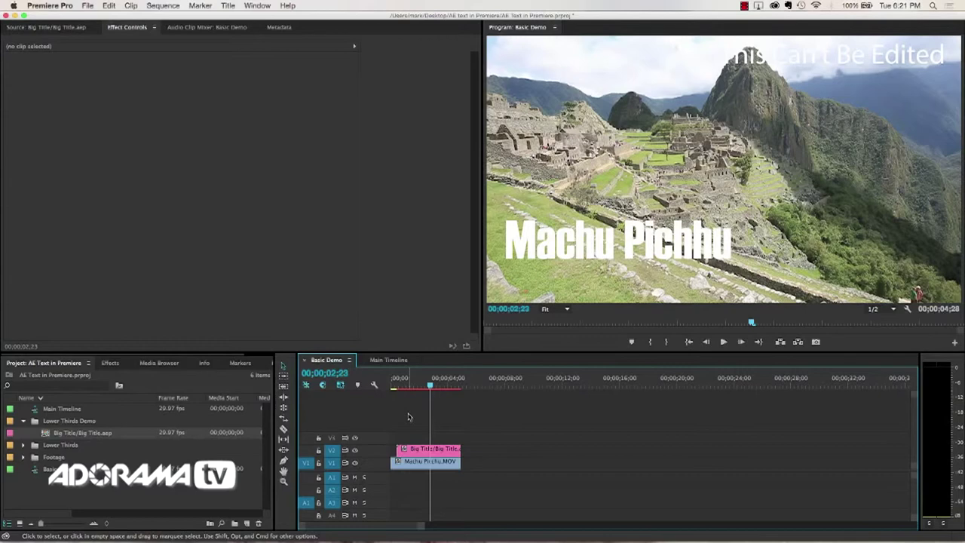
{"action": "key", "text": "super+Tab"}
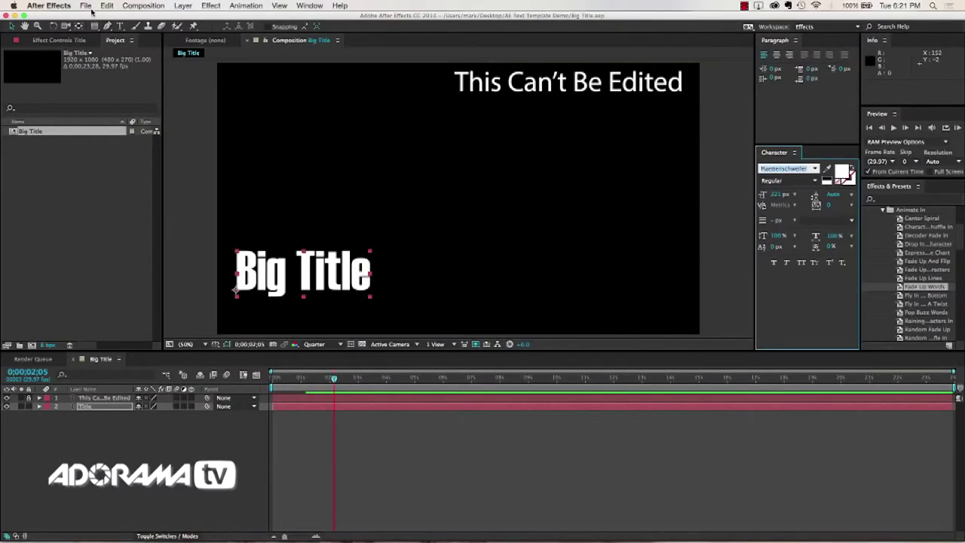
{"action": "left_click", "coordinate": [137, 8]}
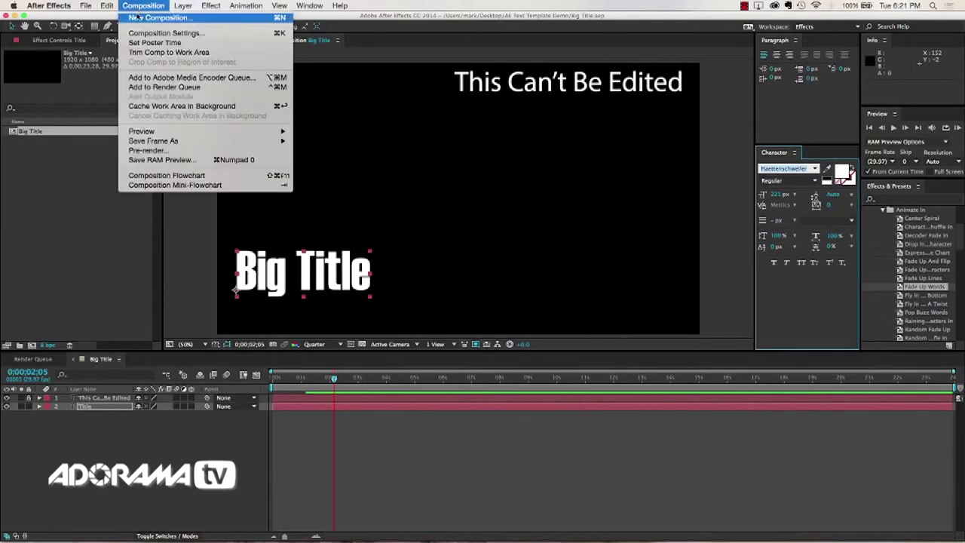
{"action": "left_click", "coordinate": [140, 35]}
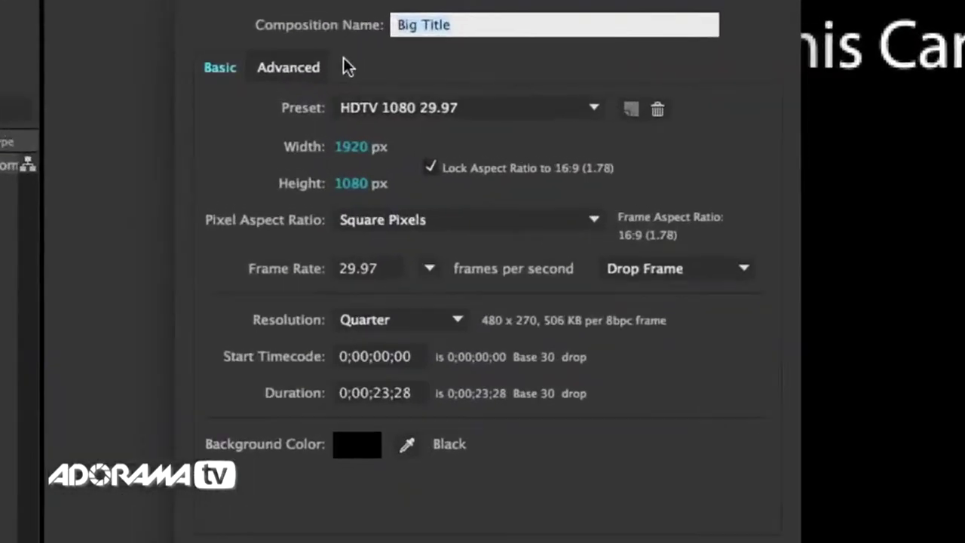
{"action": "left_click", "coordinate": [239, 86]}
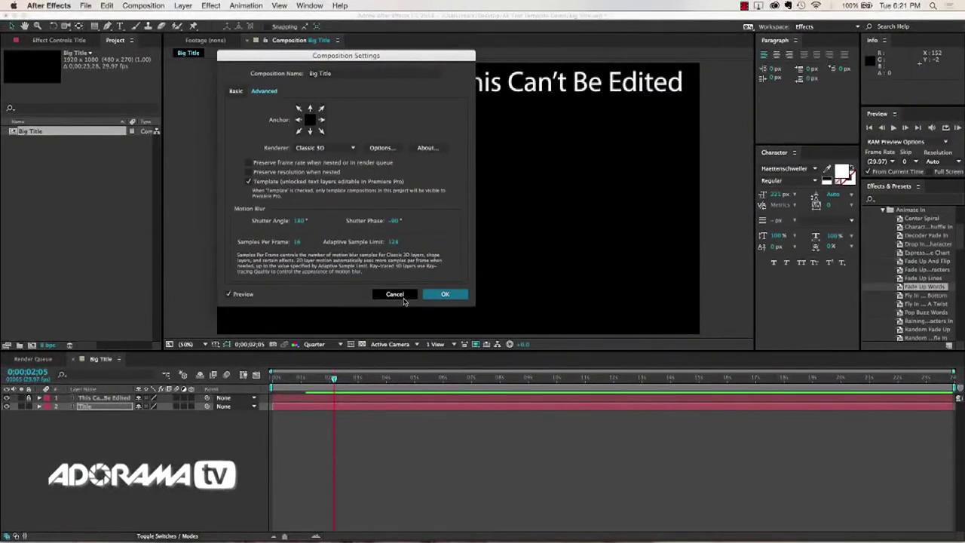
{"action": "left_click", "coordinate": [395, 294]}
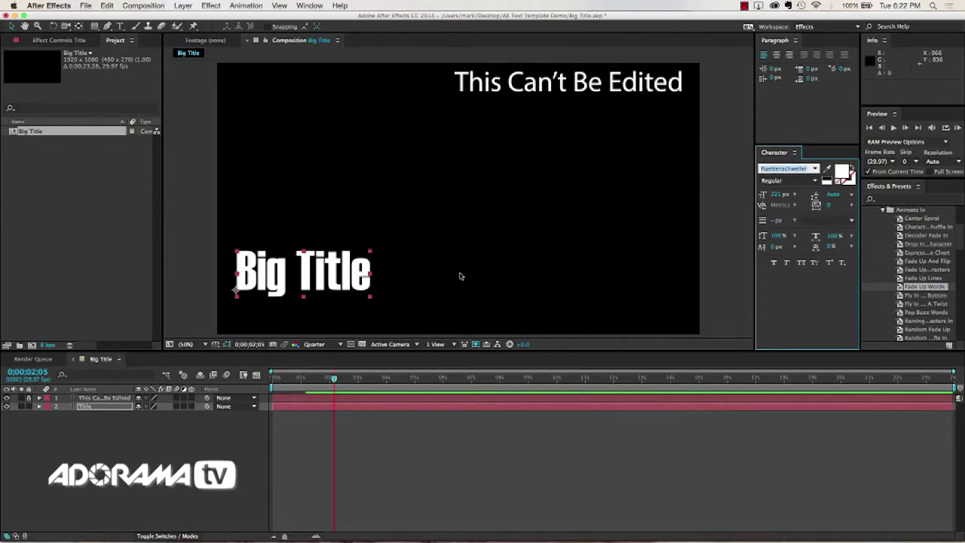
{"action": "key", "text": "super+Tab"}
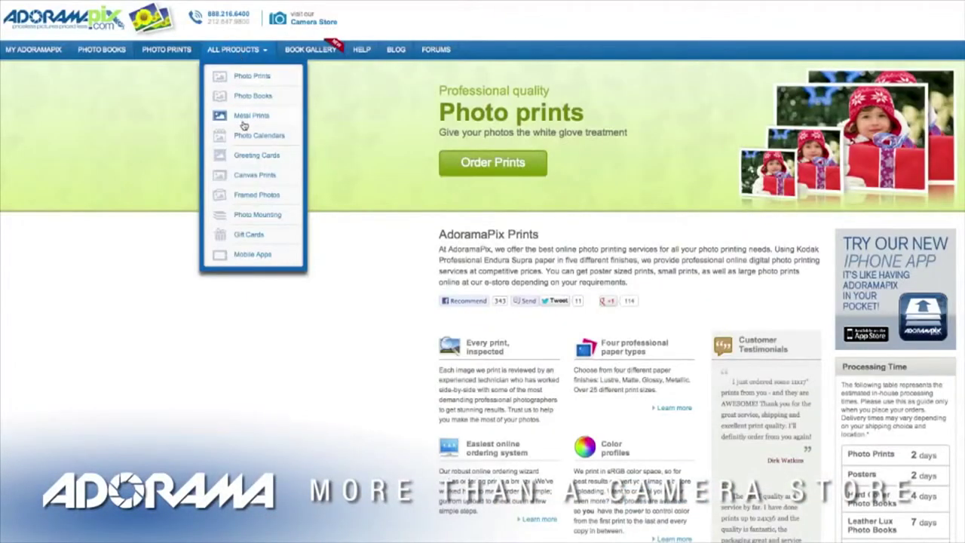
- Open the Canvas Prints product page from the AdoramaPix All Products menu
{"action": "left_click", "coordinate": [219, 155]}
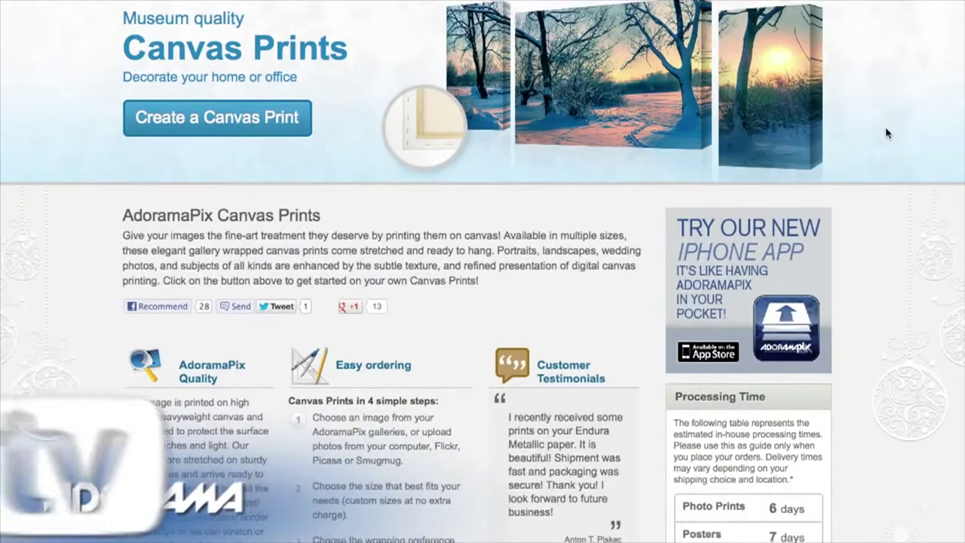